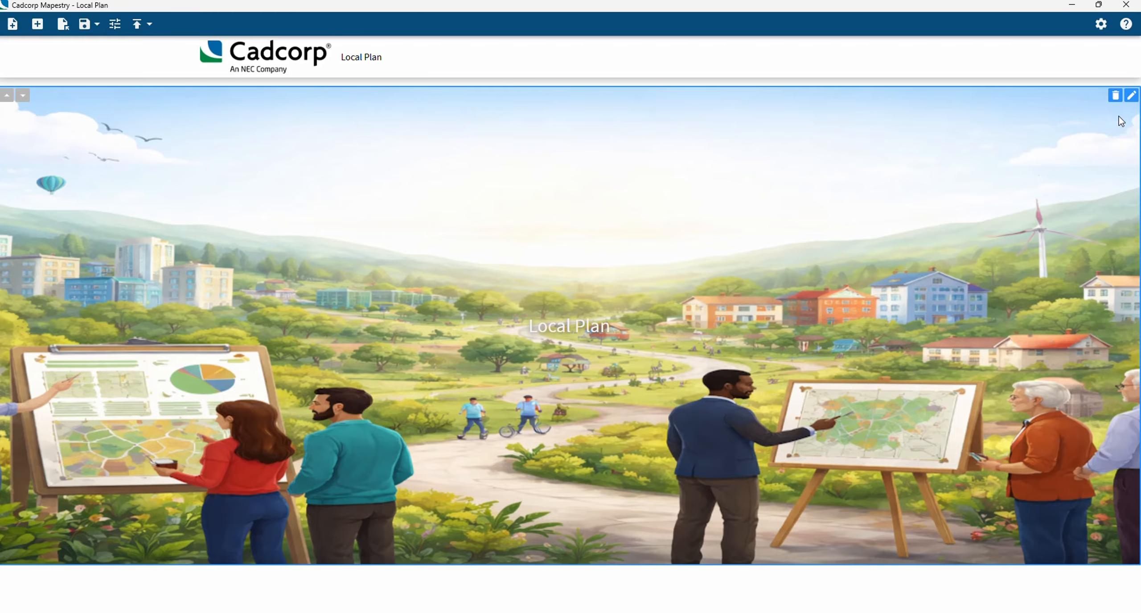
Format the hero image's overlay text as the Markdown heading "# Local Plan #" and save the image block
{"action": "left_click", "coordinate": [1133, 101]}
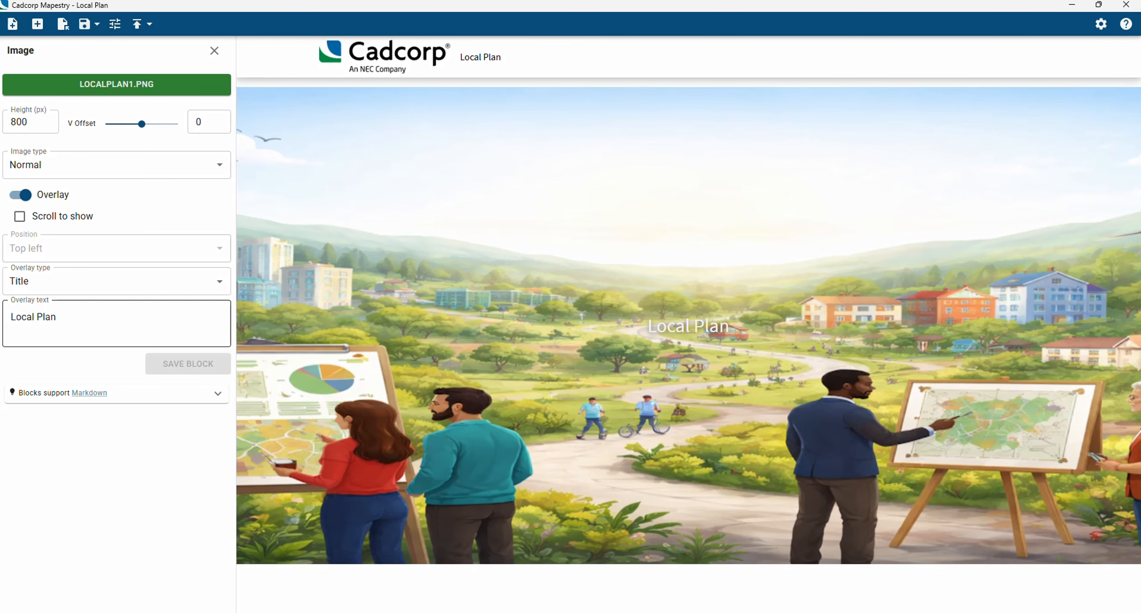
{"action": "left_click", "coordinate": [12, 317]}
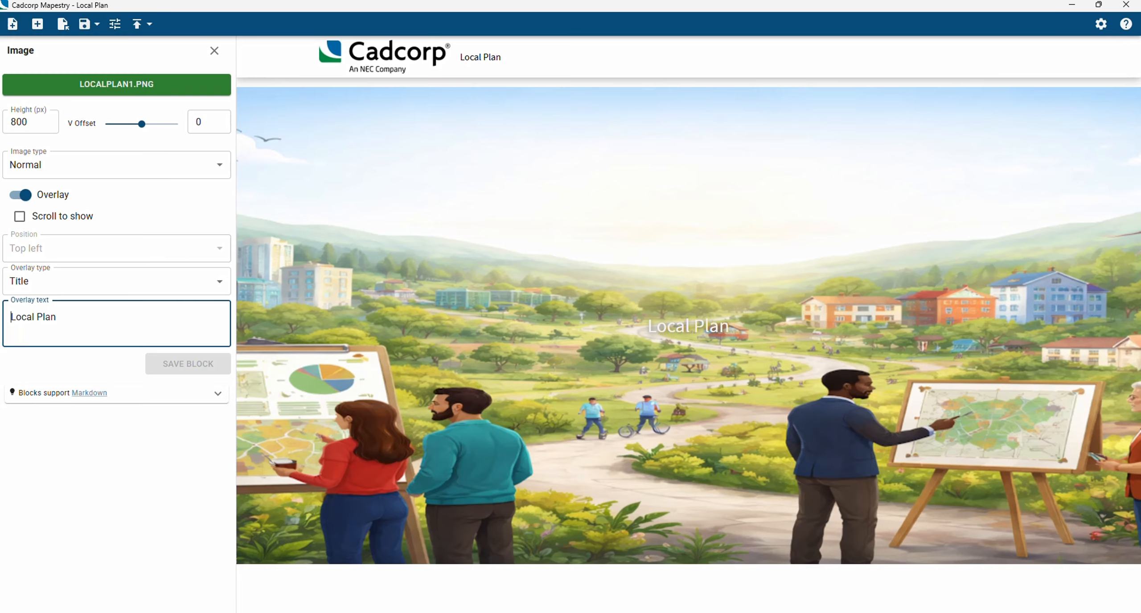
{"action": "type", "text": "#"}
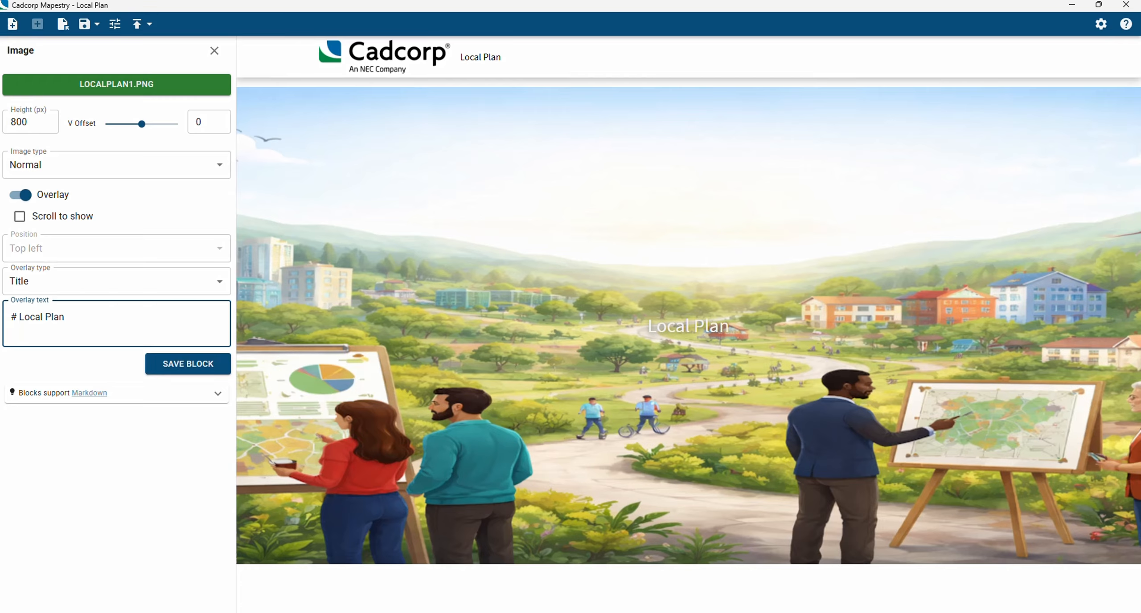
{"action": "left_click", "coordinate": [65, 317]}
{"action": "type", "text": "#"}
{"action": "left_click", "coordinate": [218, 396]}
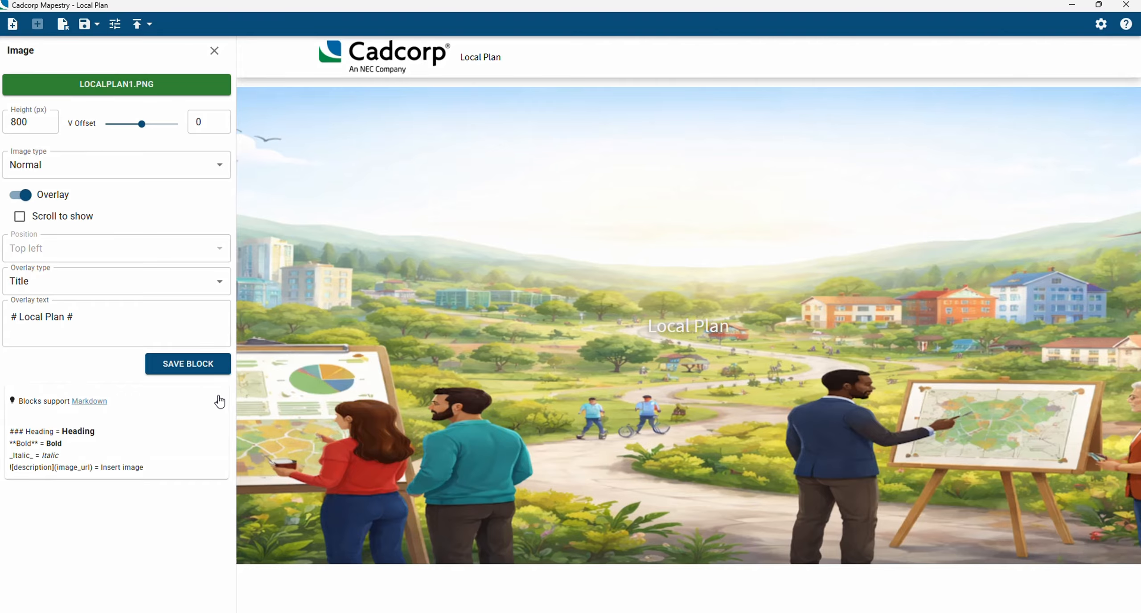
{"action": "left_click", "coordinate": [198, 373]}
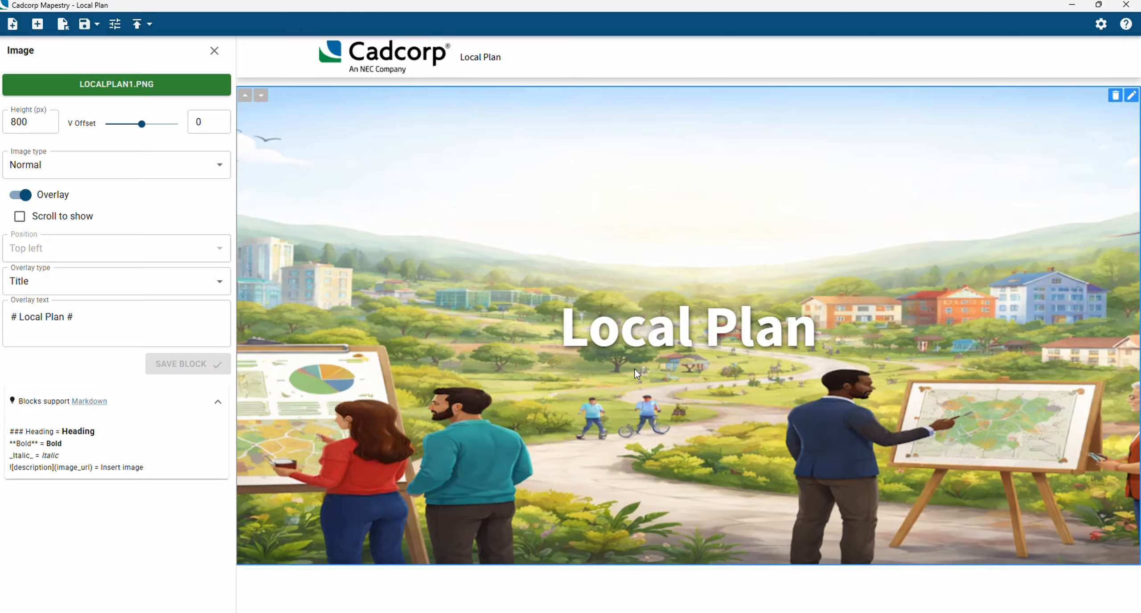
{"action": "left_click", "coordinate": [213, 51]}
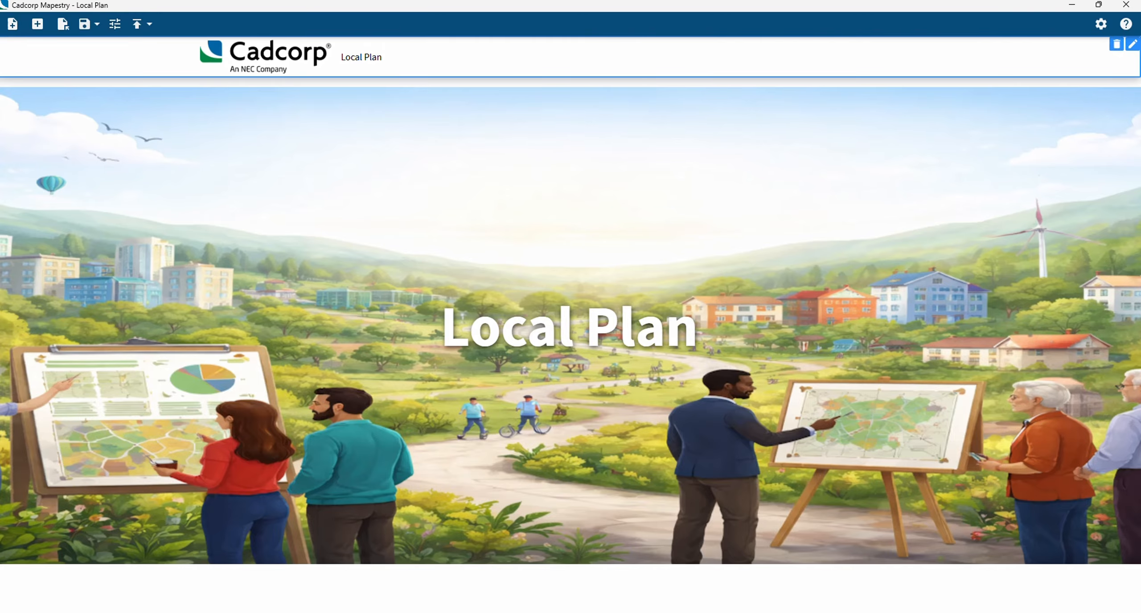
Add a spacer block with a height of 100 below the hero image
{"action": "left_click", "coordinate": [38, 25]}
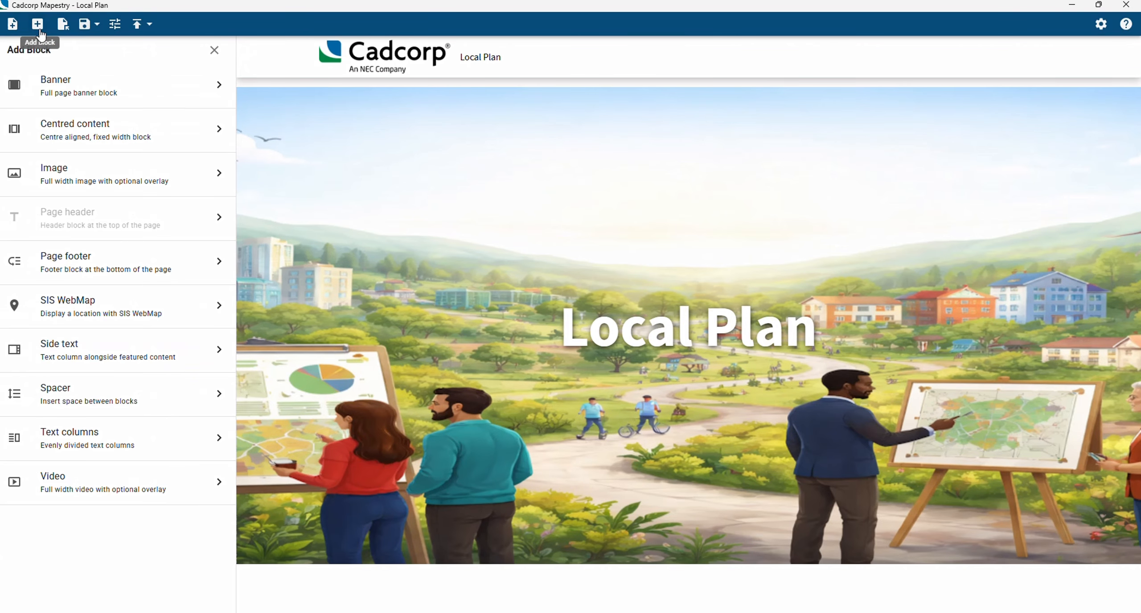
{"action": "left_click", "coordinate": [77, 391]}
{"action": "left_click_drag", "start_coordinate": [211, 102], "coordinate": [187, 106]}
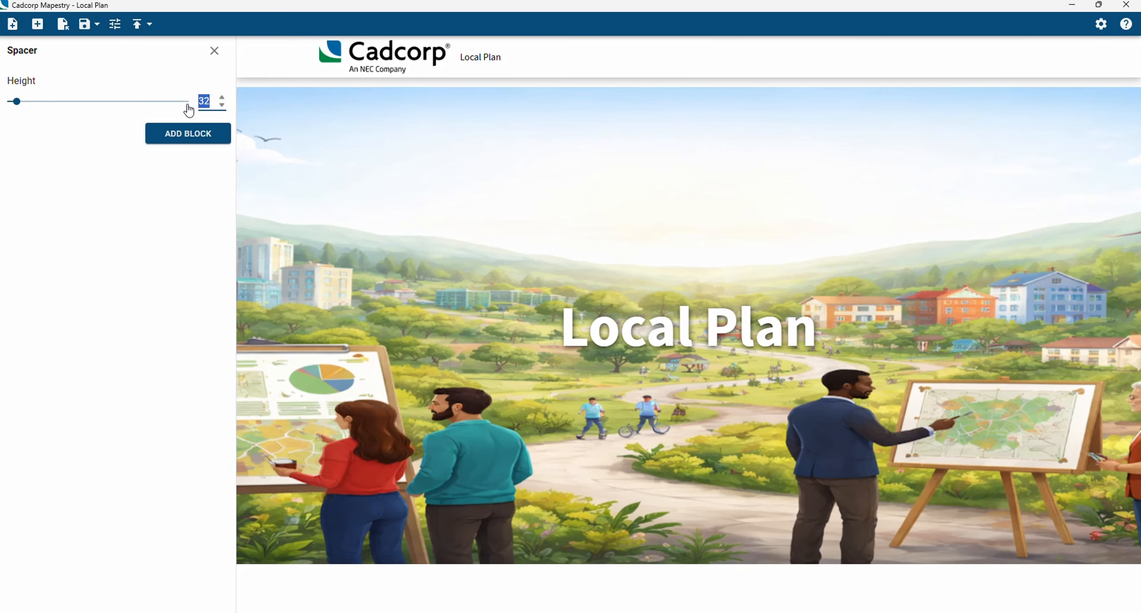
{"action": "type", "text": "100"}
{"action": "left_click", "coordinate": [185, 133]}
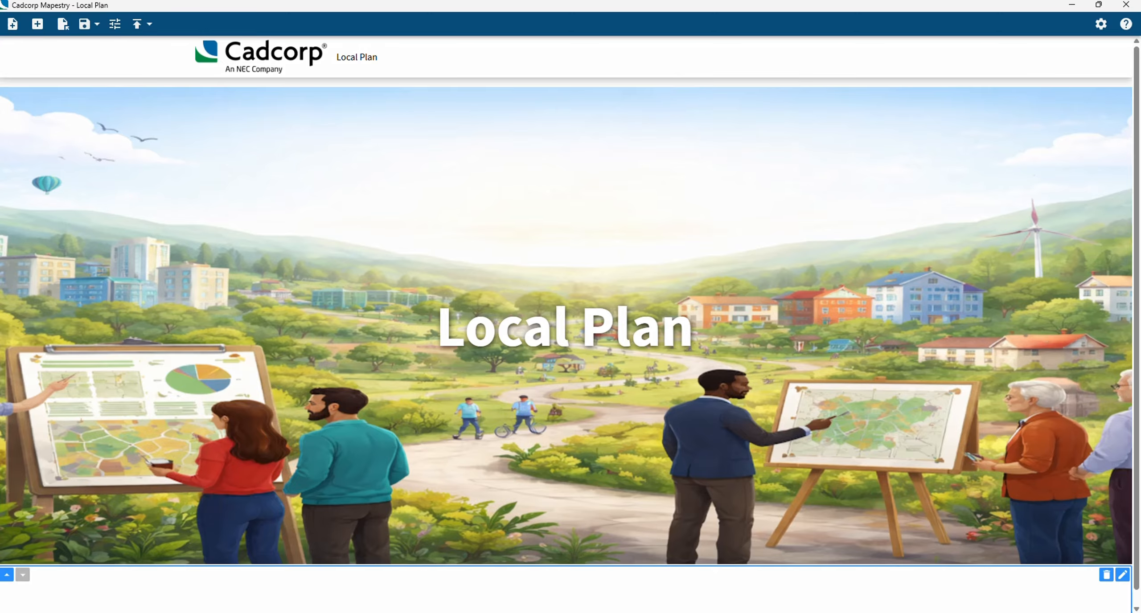
Start a side text block with left text position and paste in the prepared Proposals Map and policy text
{"action": "left_click", "coordinate": [37, 25]}
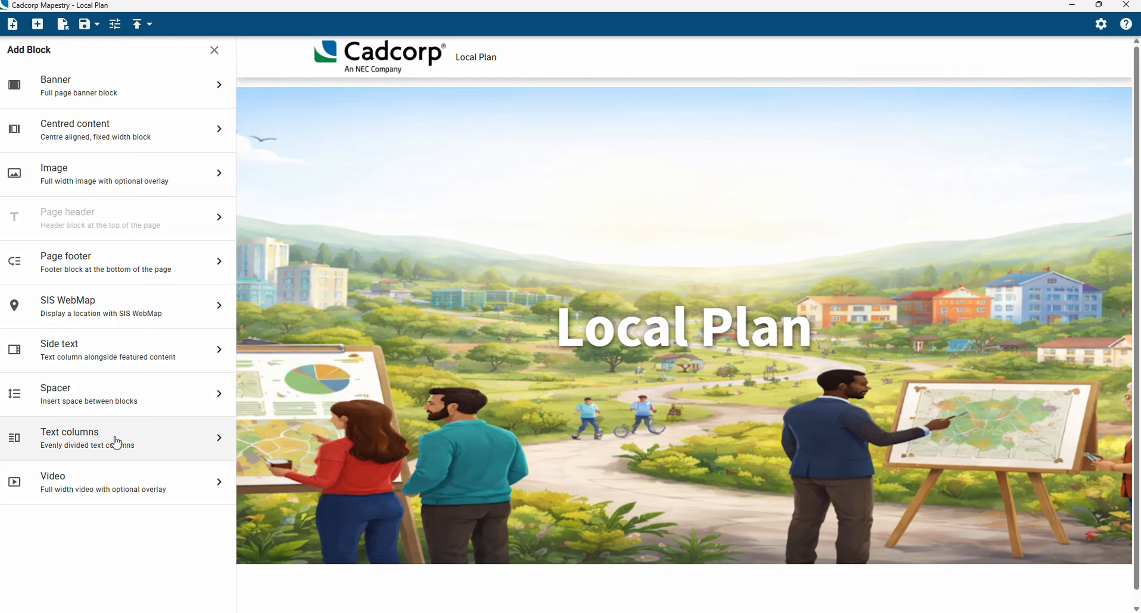
{"action": "left_click", "coordinate": [124, 359]}
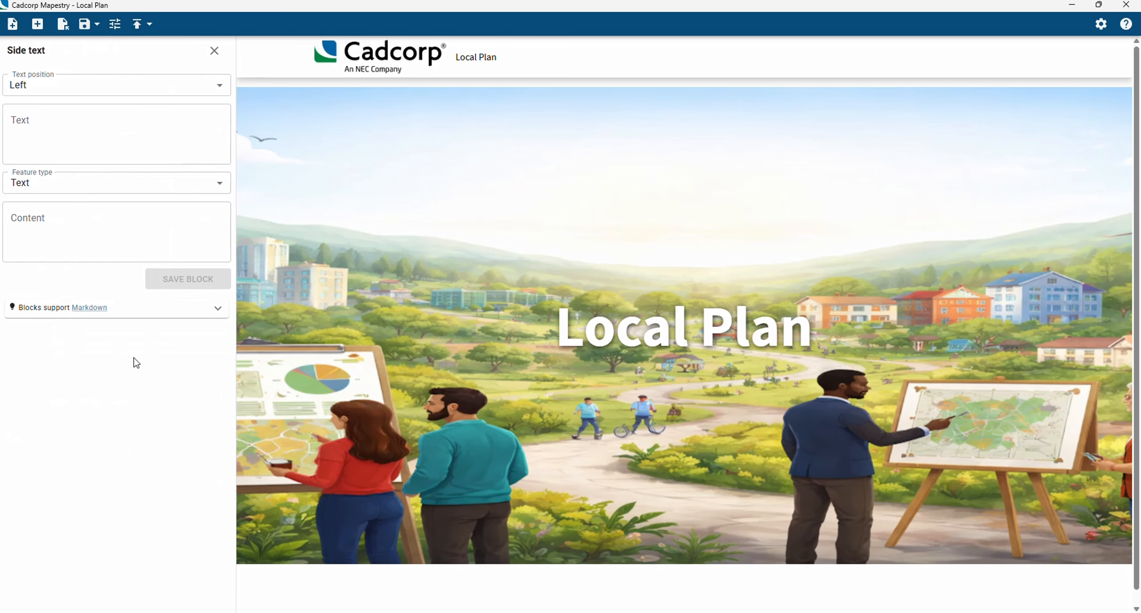
{"action": "left_click", "coordinate": [99, 91]}
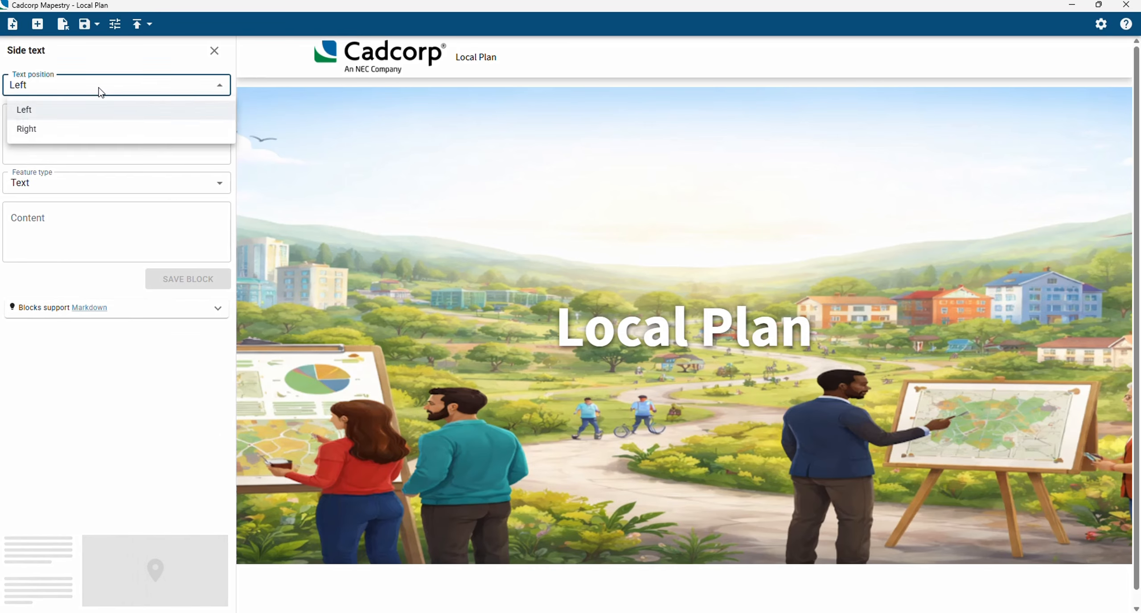
{"action": "left_click", "coordinate": [112, 57]}
{"action": "left_click", "coordinate": [116, 135]}
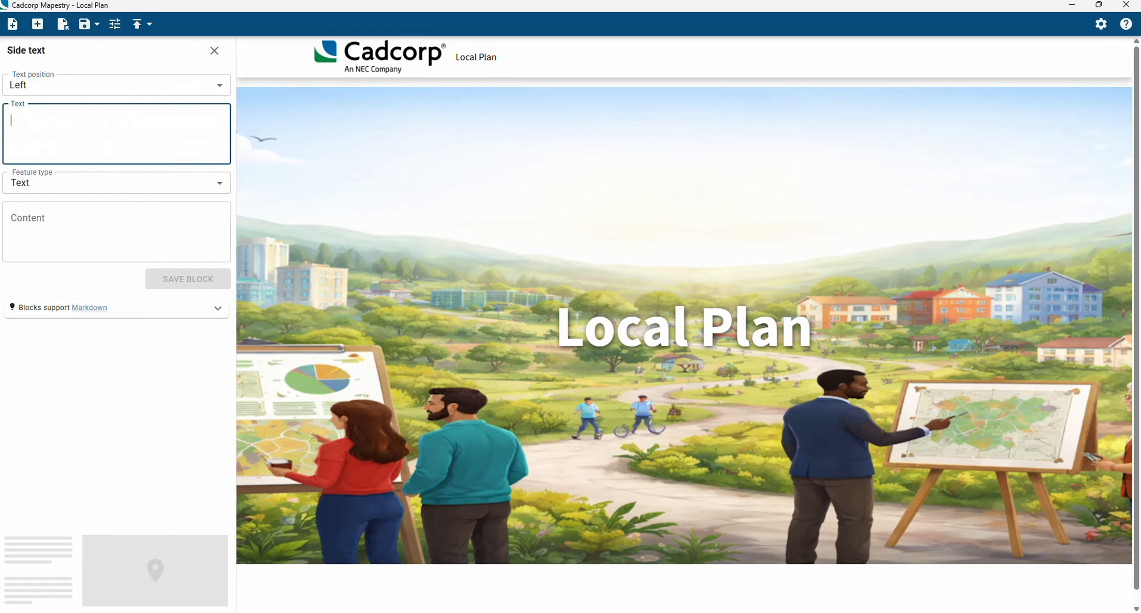
{"action": "key", "text": "ctrl+v"}
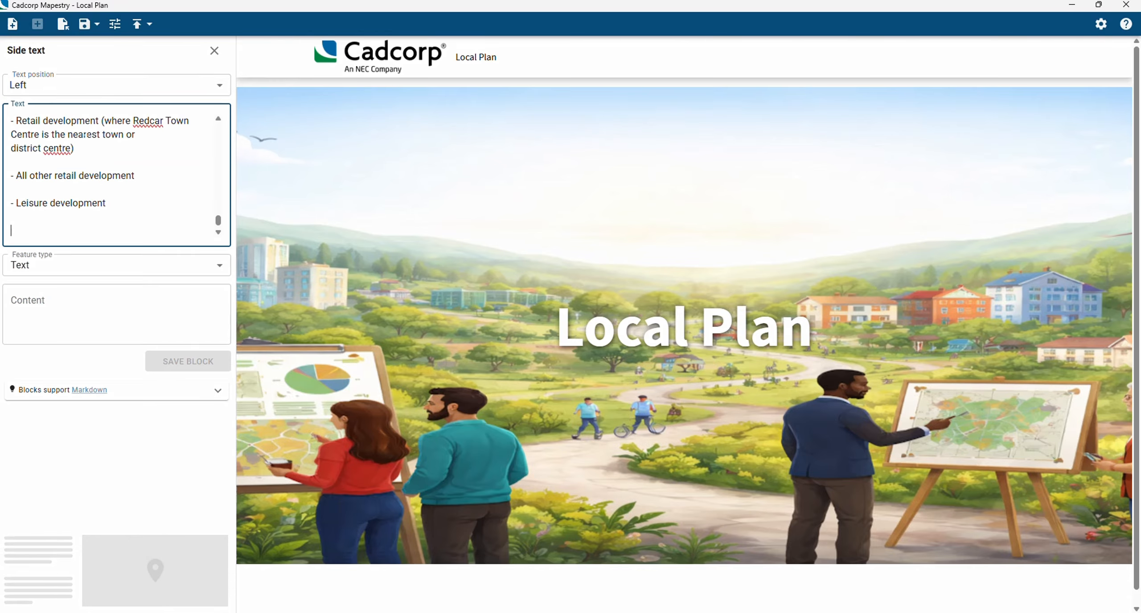
Set the side text block's feature type to Map, using the WebMap server and the "Mapestry - Local Plan Policies" map
{"action": "left_click", "coordinate": [91, 267]}
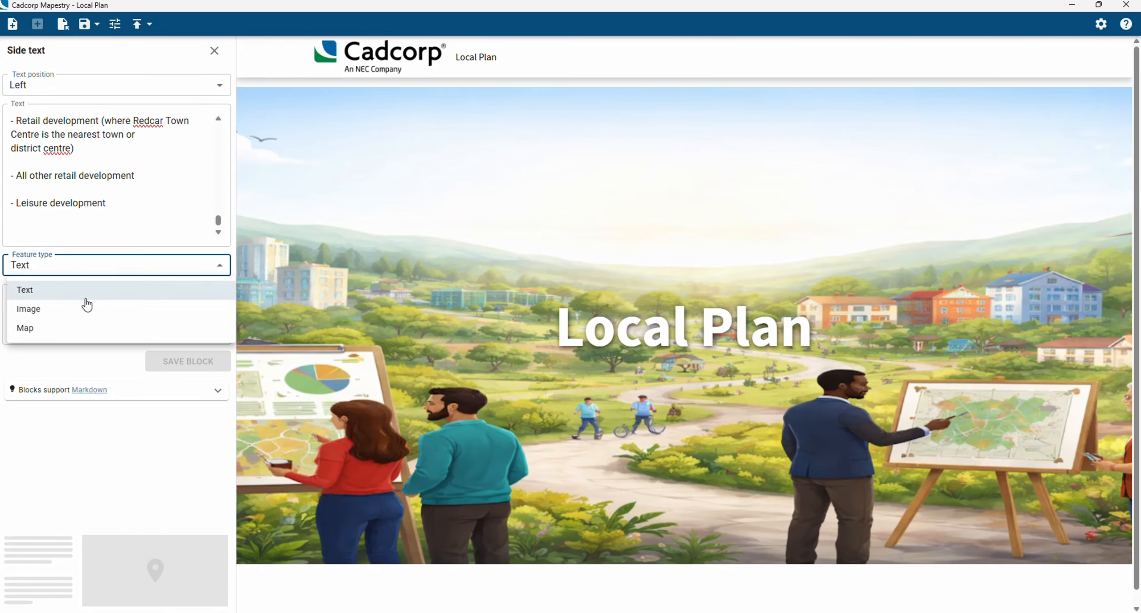
{"action": "left_click", "coordinate": [79, 329]}
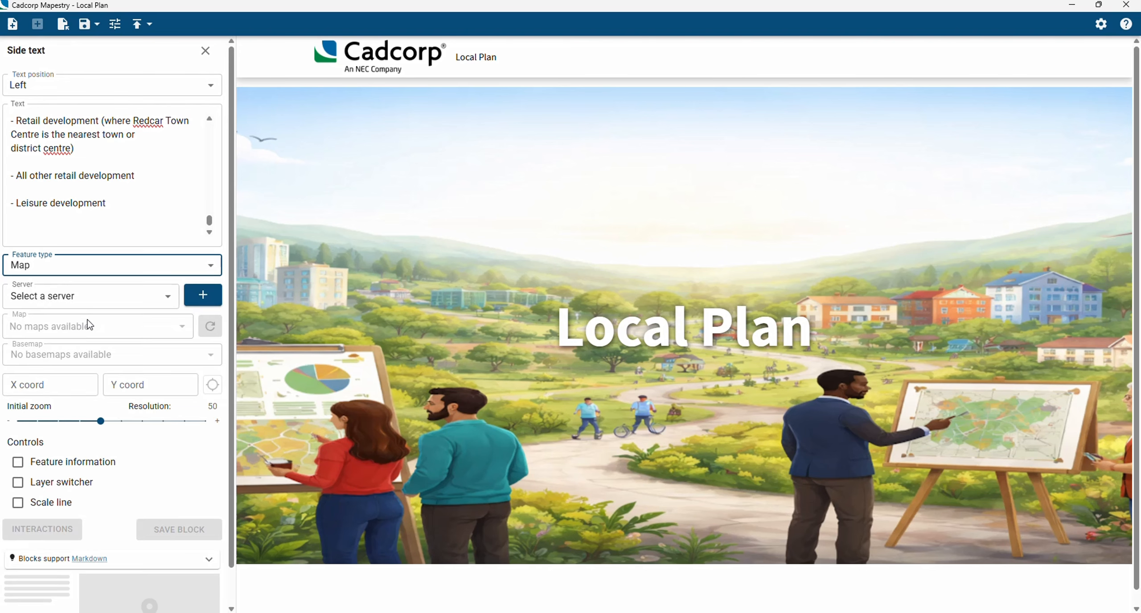
{"action": "left_click", "coordinate": [99, 303]}
{"action": "left_click", "coordinate": [79, 350]}
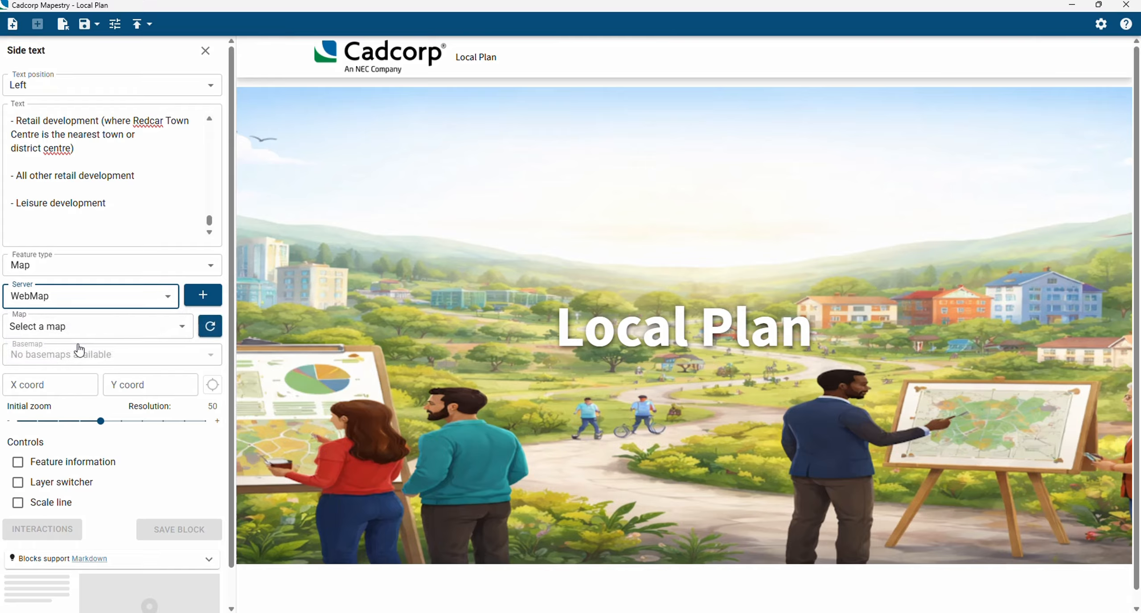
{"action": "left_click", "coordinate": [99, 338]}
{"action": "scroll", "coordinate": [105, 410], "scroll_direction": "down", "scroll_amount": 5}
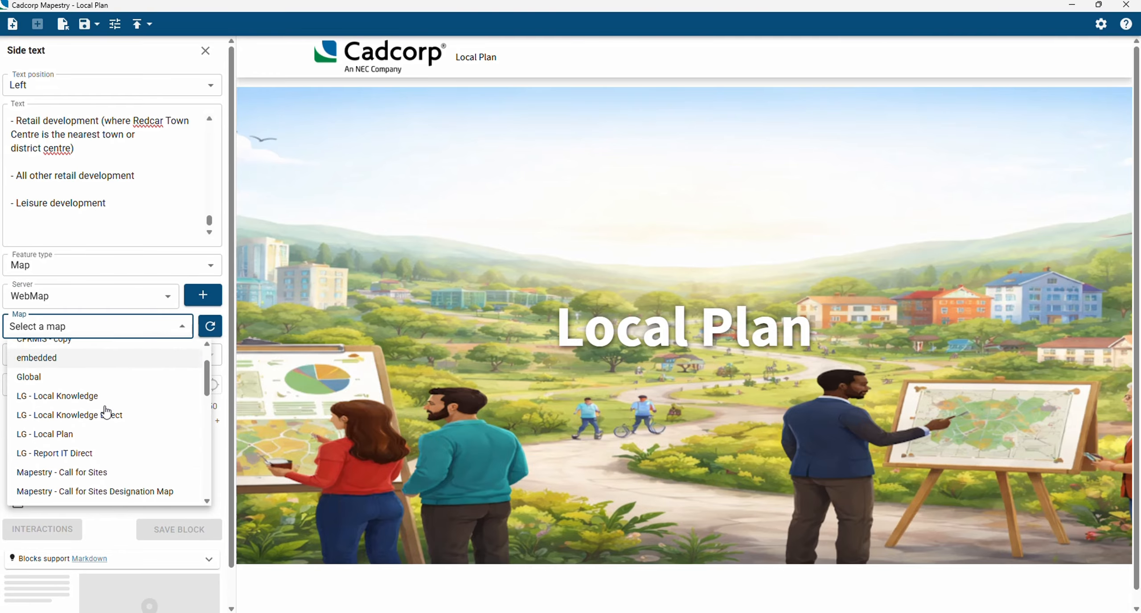
{"action": "scroll", "coordinate": [106, 410], "scroll_direction": "down", "scroll_amount": 3}
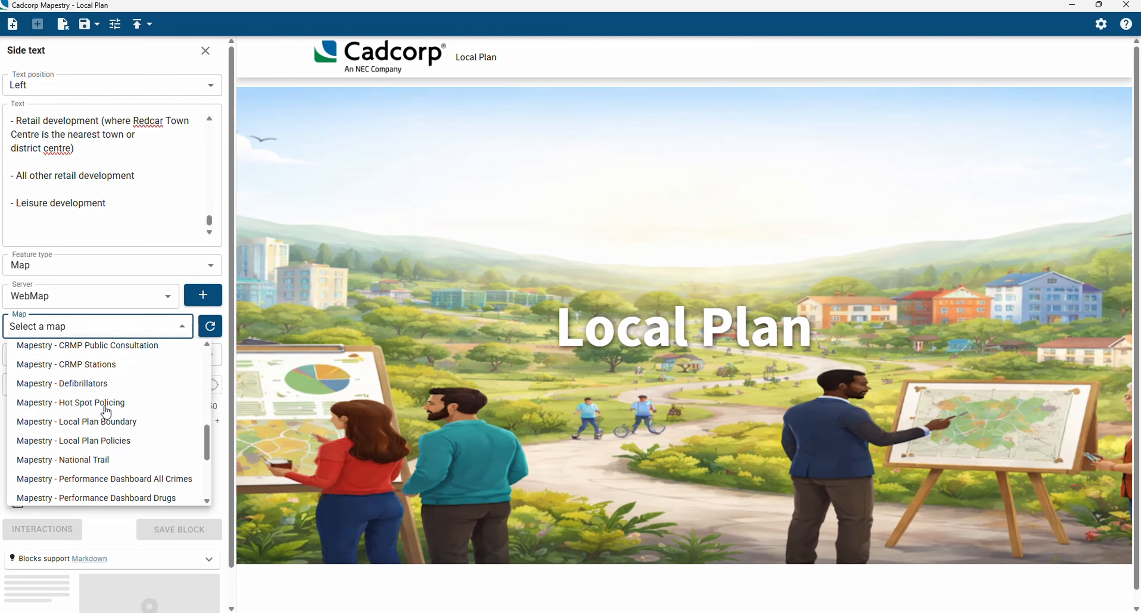
{"action": "left_click", "coordinate": [114, 435]}
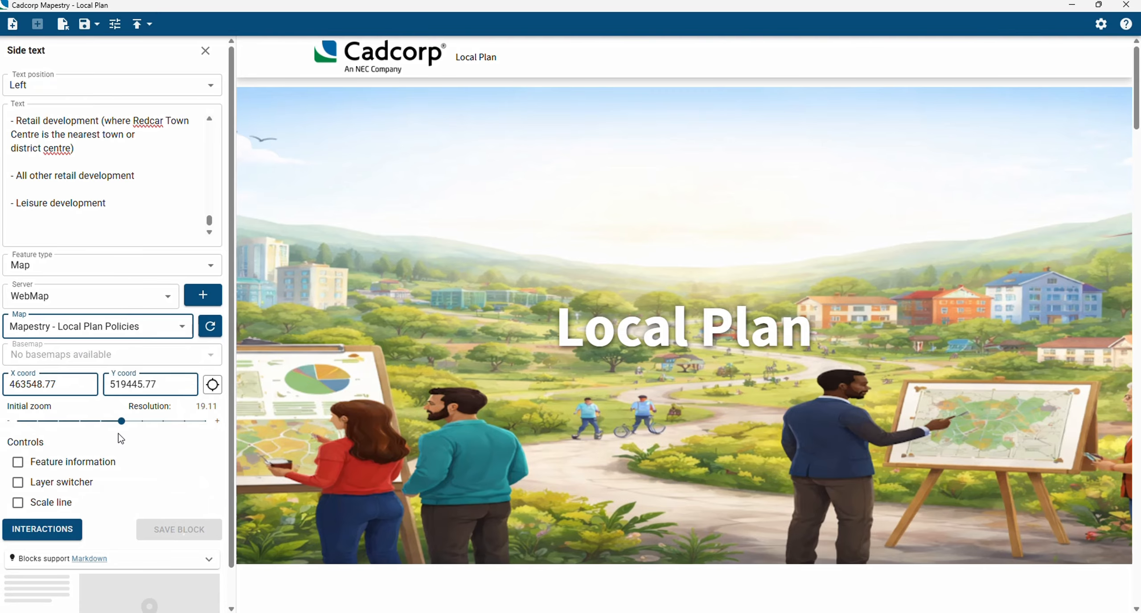
Zoom the side text map out to an initial resolution of 25 and save the block
{"action": "mouse_move", "coordinate": [815, 247]}
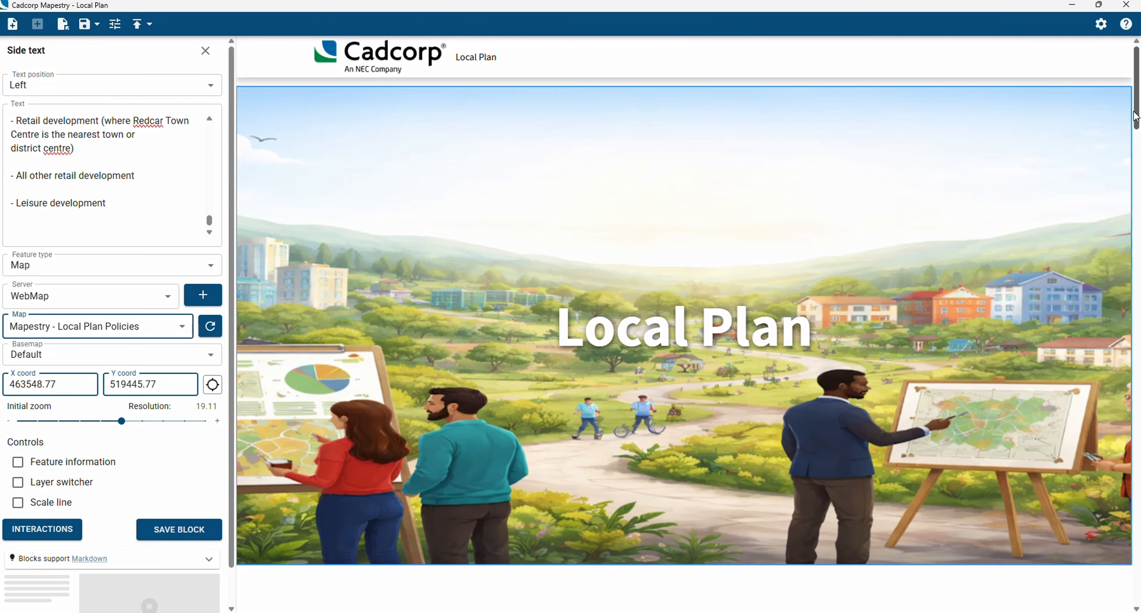
{"action": "left_click_drag", "start_coordinate": [1136, 87], "coordinate": [1136, 172]}
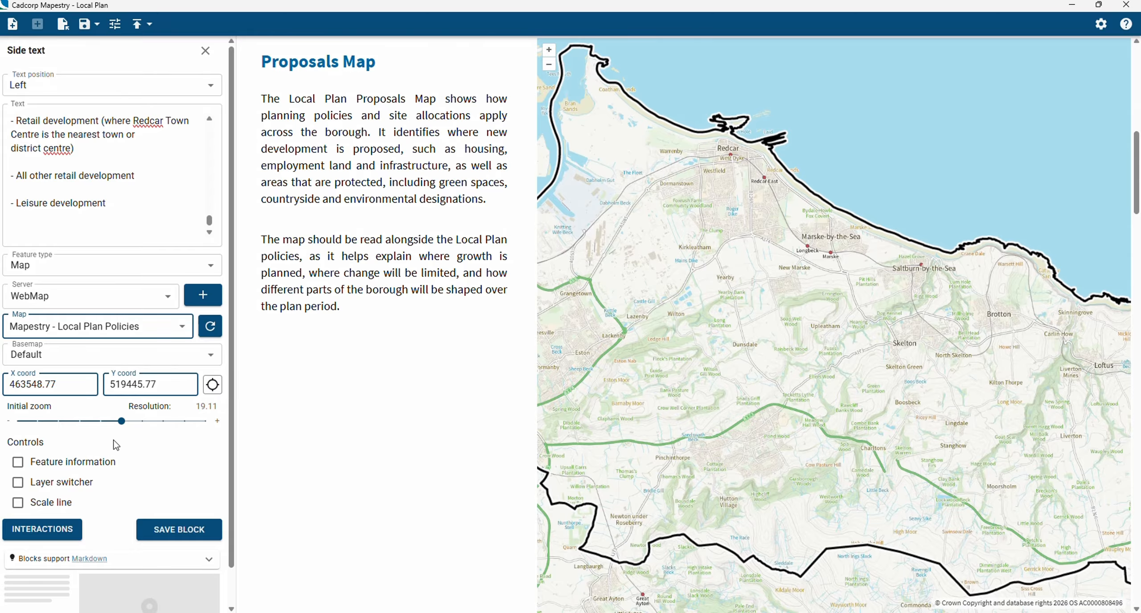
{"action": "left_click_drag", "start_coordinate": [121, 422], "coordinate": [116, 428]}
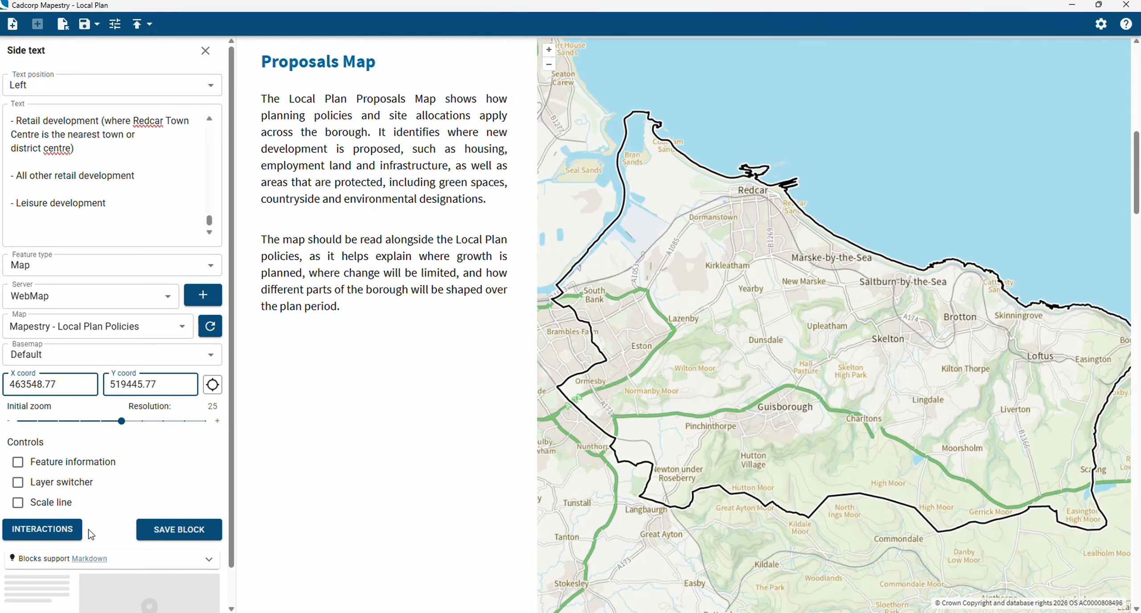
{"action": "left_click", "coordinate": [147, 537]}
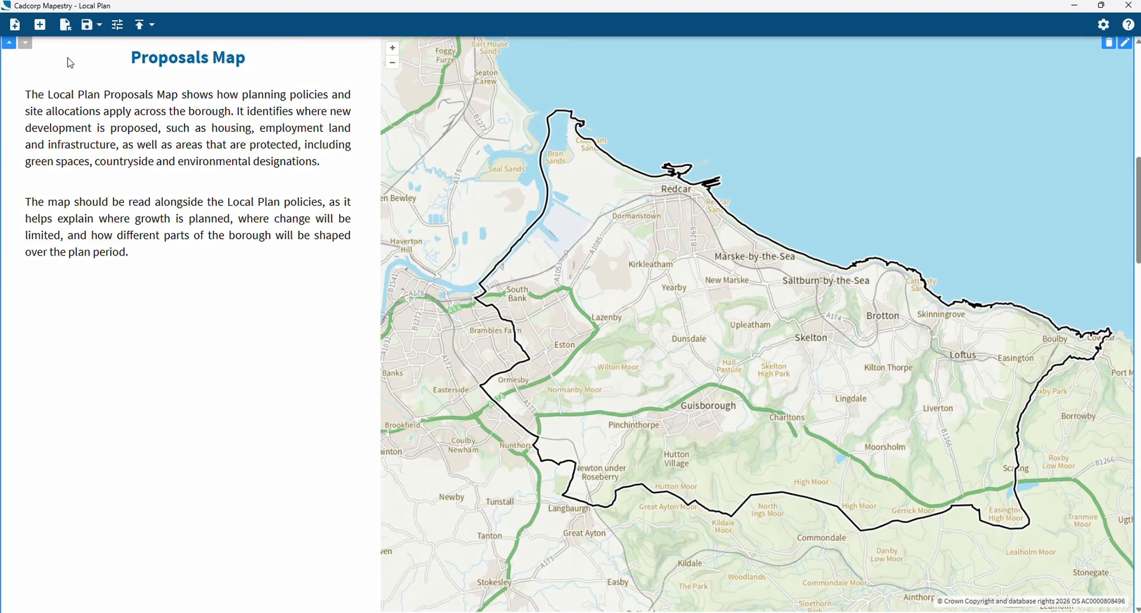
{"action": "left_click", "coordinate": [40, 26]}
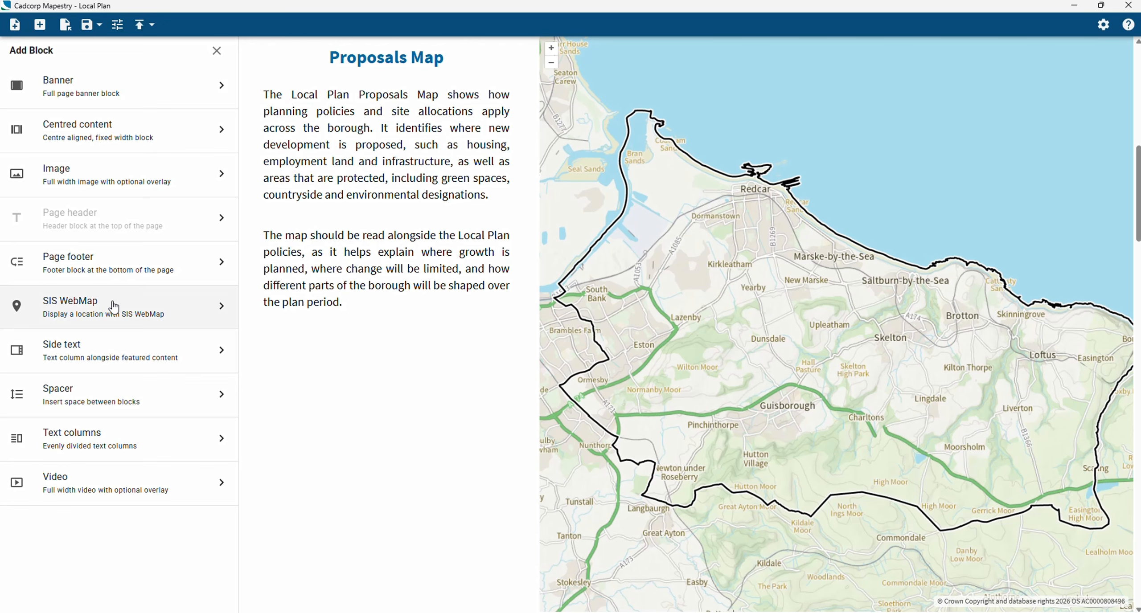
{"action": "left_click", "coordinate": [217, 51]}
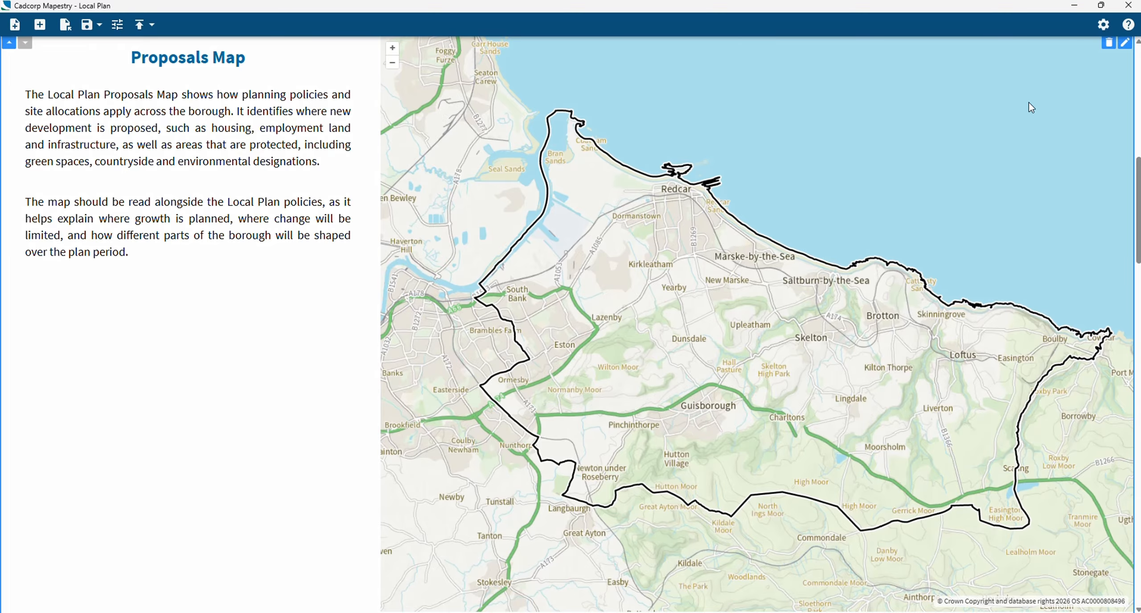
Edit the Proposals Map side text block and start a new map interaction named "H3"
{"action": "left_click", "coordinate": [1123, 44]}
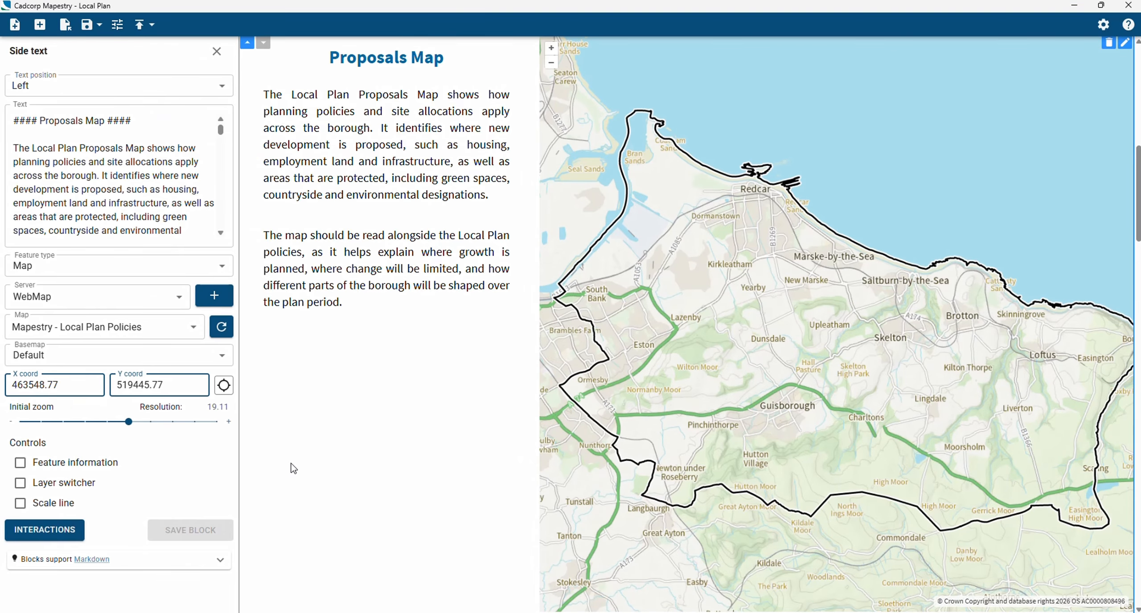
{"action": "left_click", "coordinate": [79, 538]}
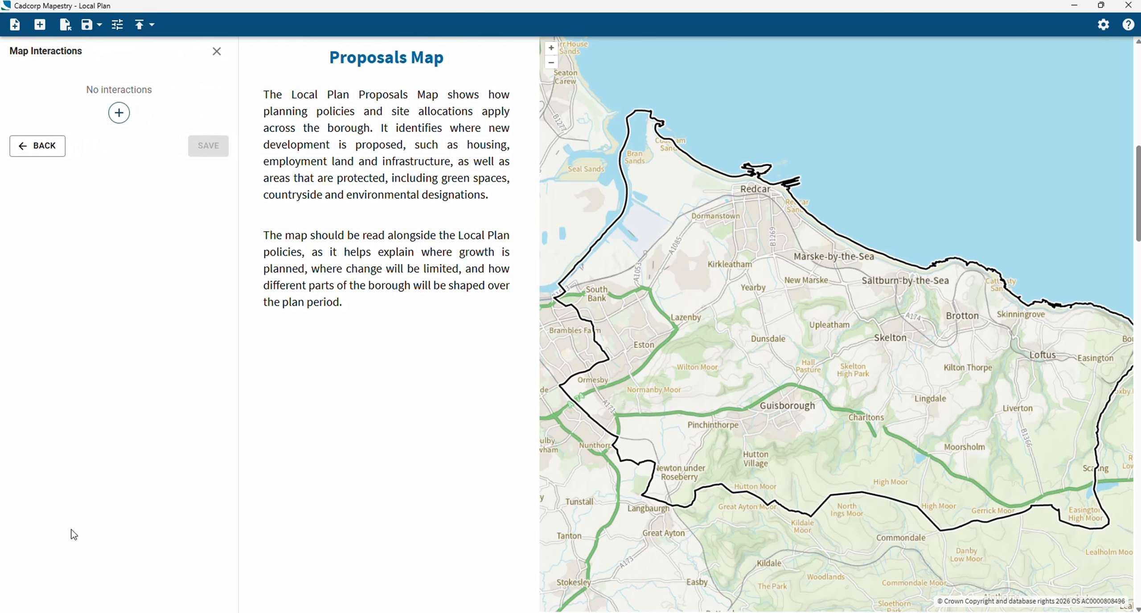
{"action": "left_click", "coordinate": [118, 114]}
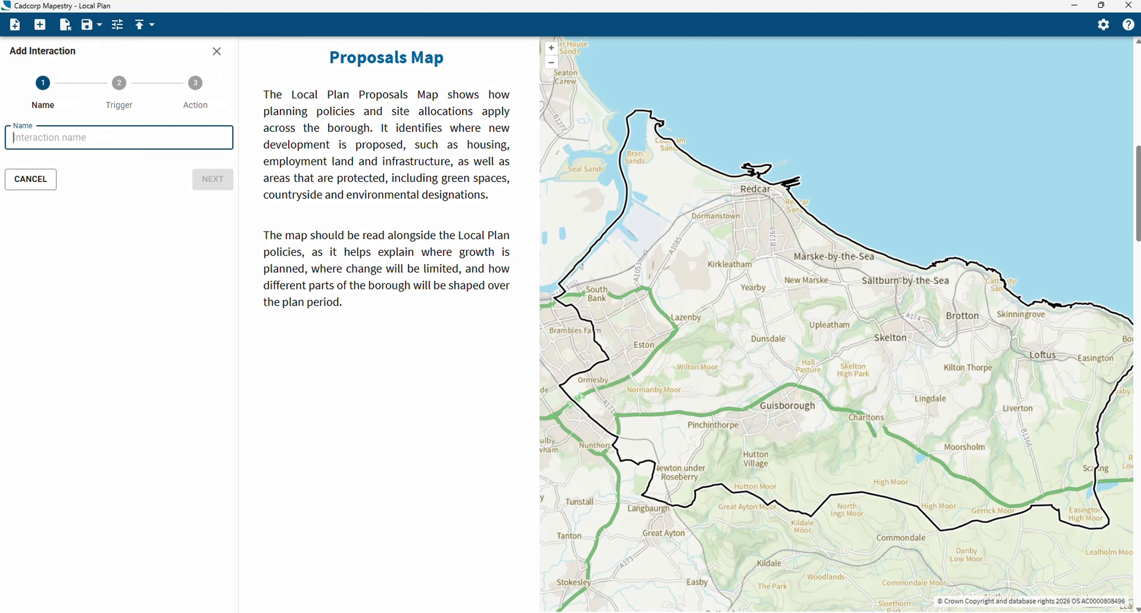
{"action": "key", "text": "Caps_Lock"}
{"action": "type", "text": "H"}
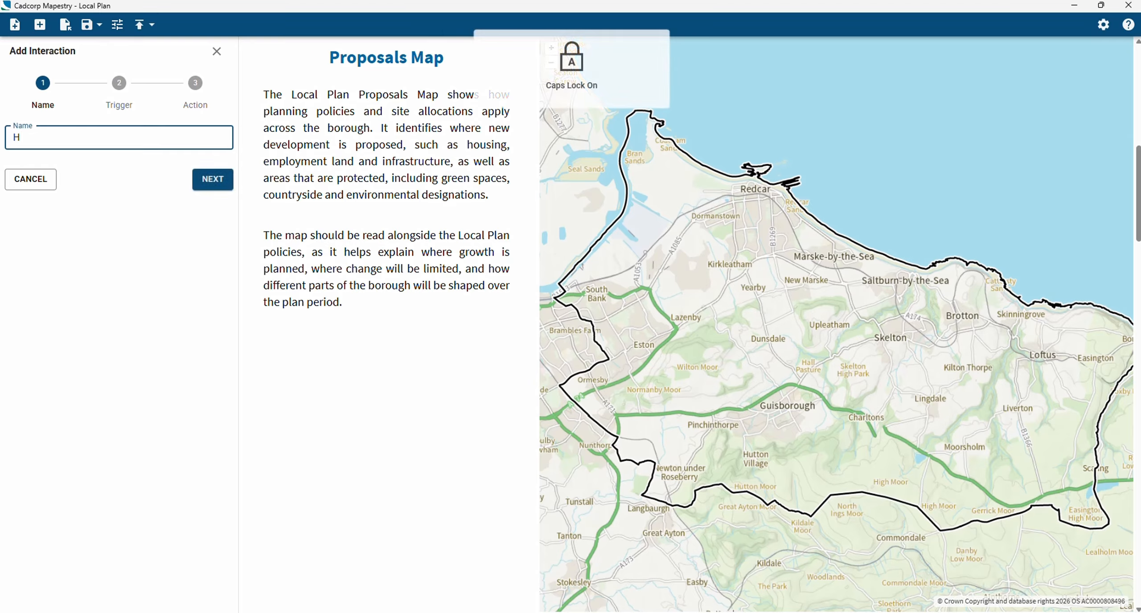
{"action": "type", "text": "3"}
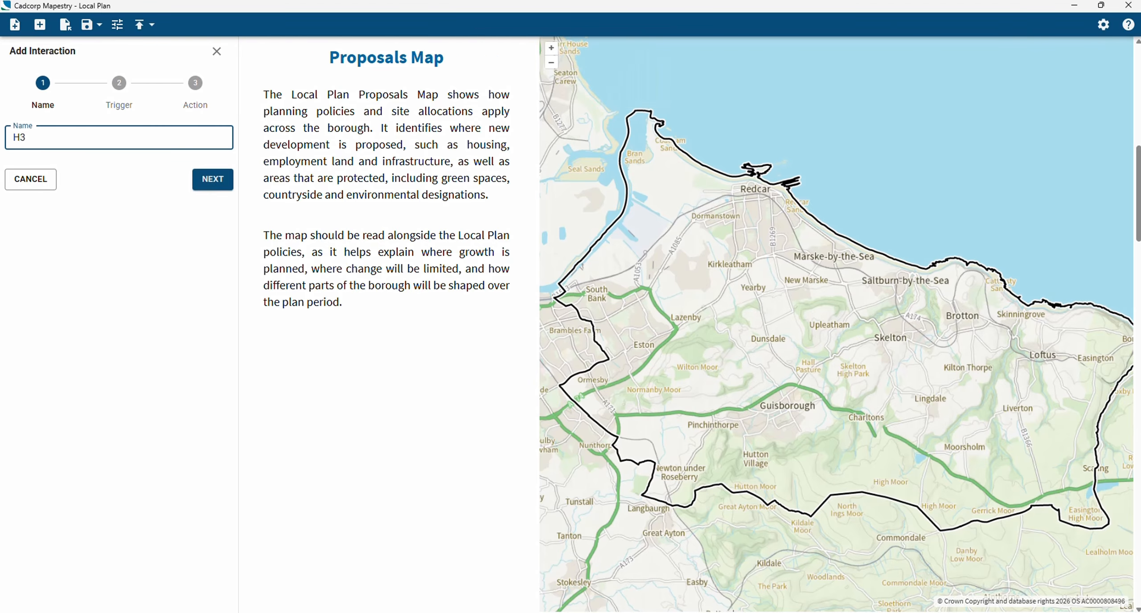
{"action": "left_click", "coordinate": [198, 182]}
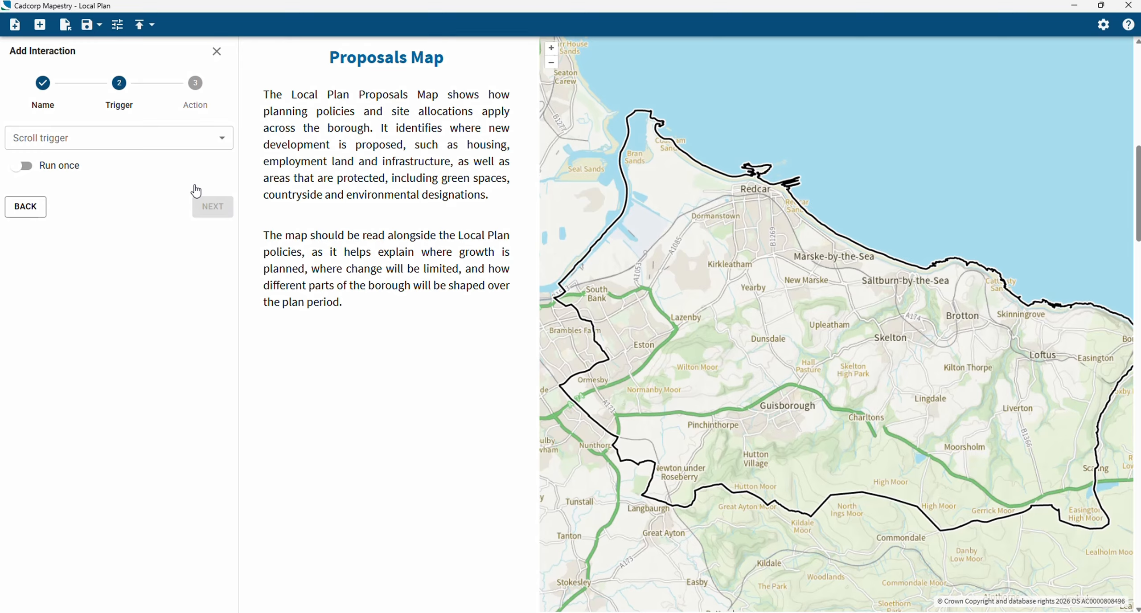
Set the H3 interaction's scroll trigger to "Heading (H 3 - Housing Allocations)" and proceed to its action
{"action": "left_click", "coordinate": [189, 147]}
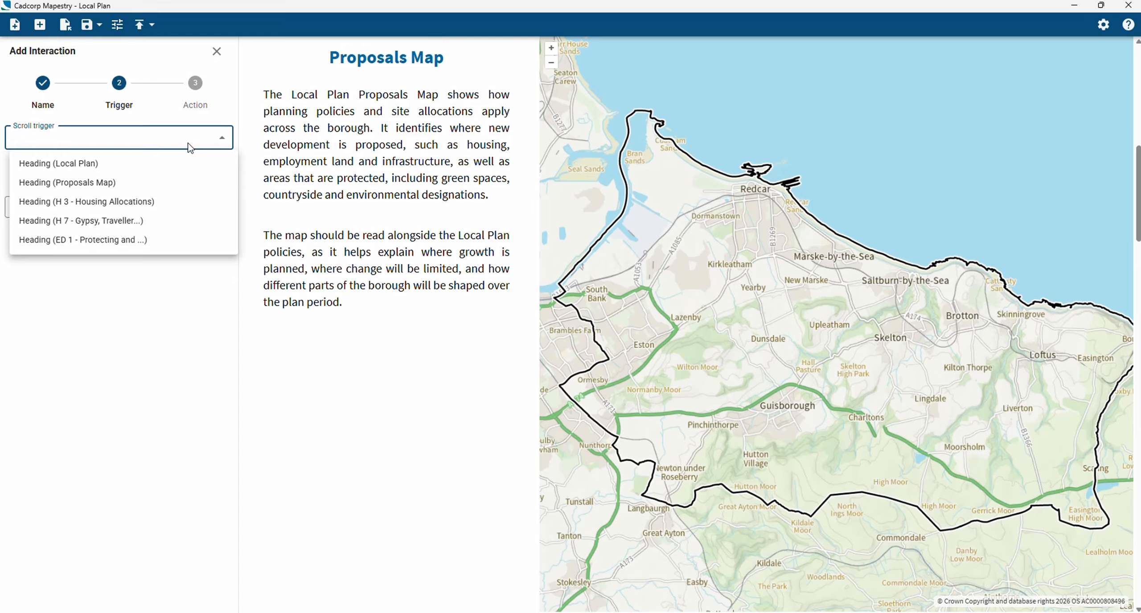
{"action": "left_click", "coordinate": [145, 201]}
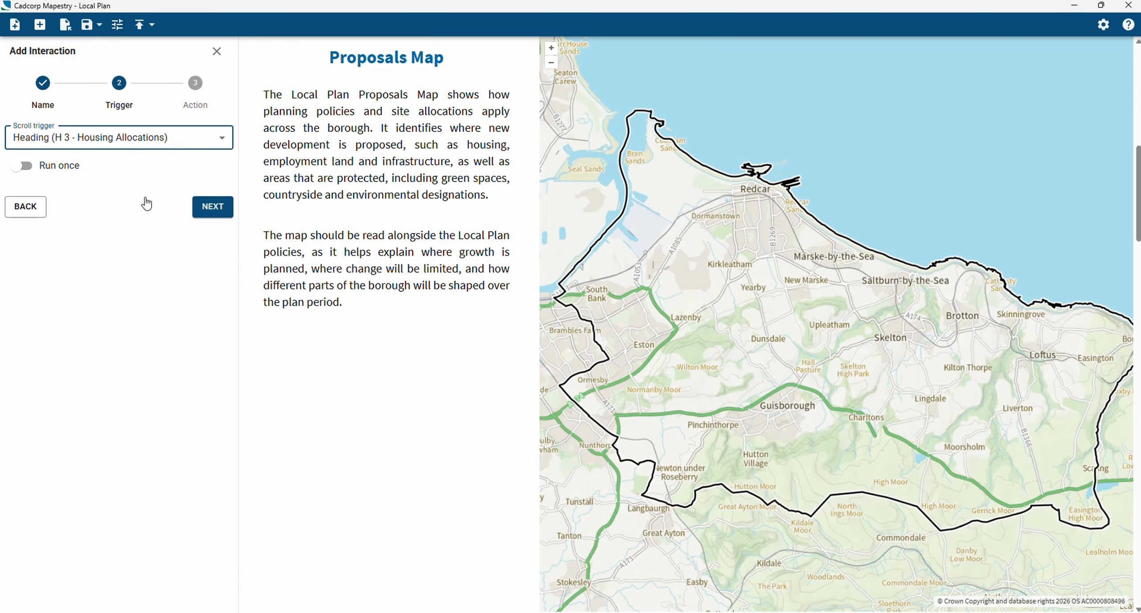
{"action": "left_click", "coordinate": [213, 208]}
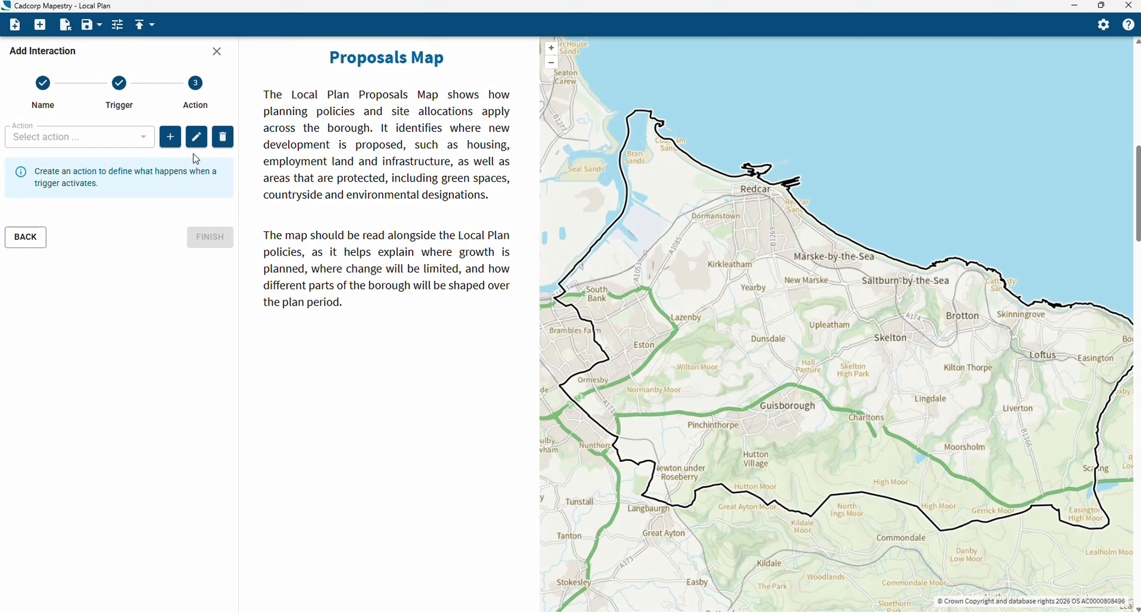
Create a new action named "H3" for the interaction
{"action": "left_click", "coordinate": [170, 138]}
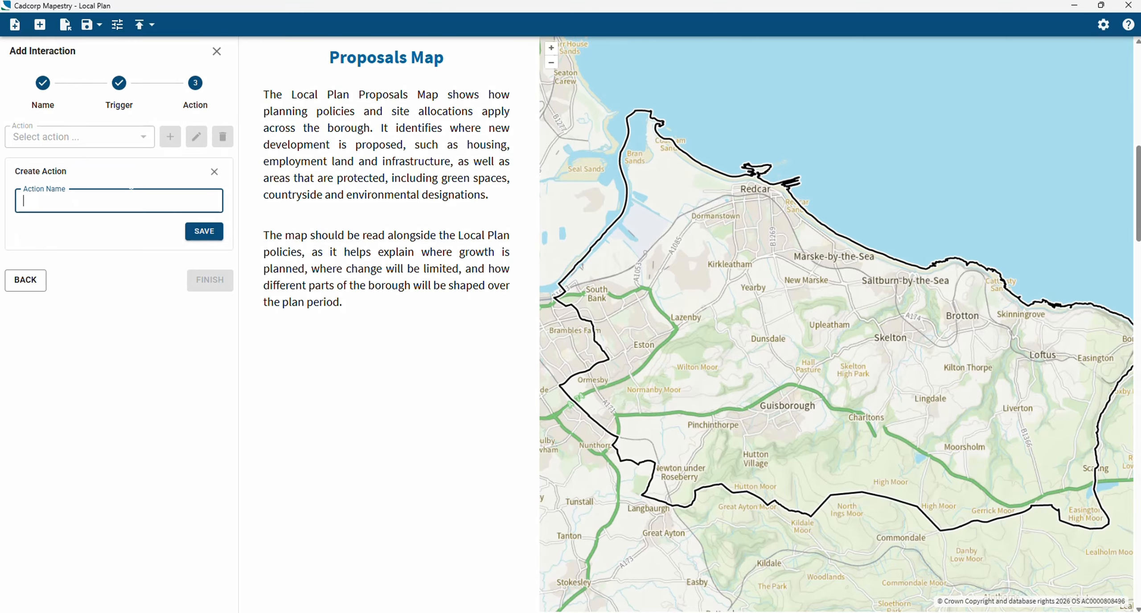
{"action": "type", "text": "H3"}
{"action": "left_click", "coordinate": [195, 235]}
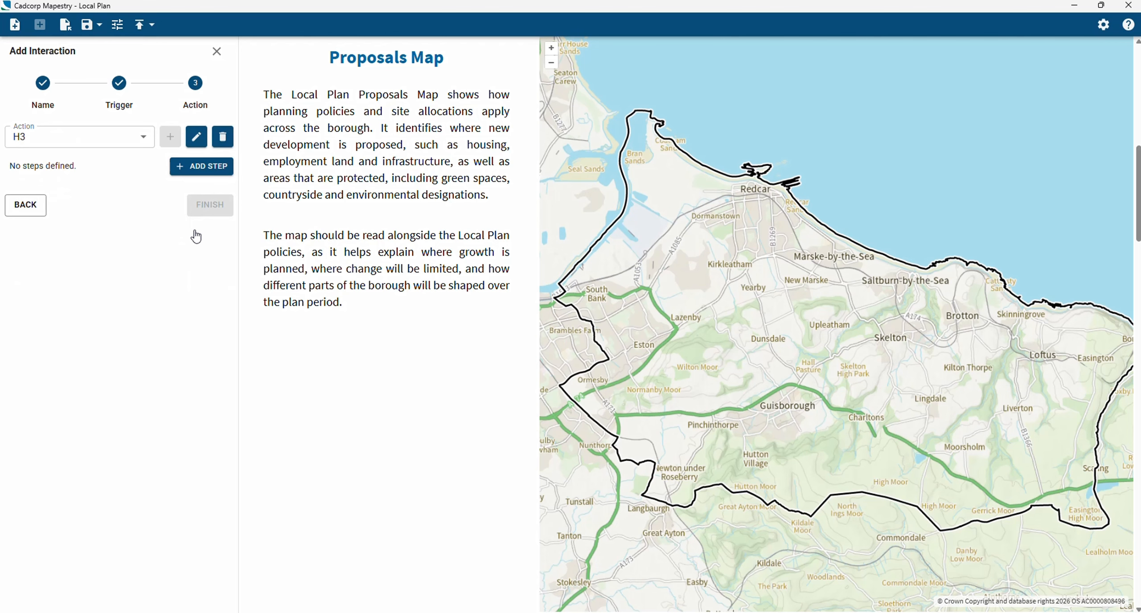
Add a Show Layer step for the "H 3 Housing Allocations" layer to the H3 action
{"action": "left_click", "coordinate": [209, 173]}
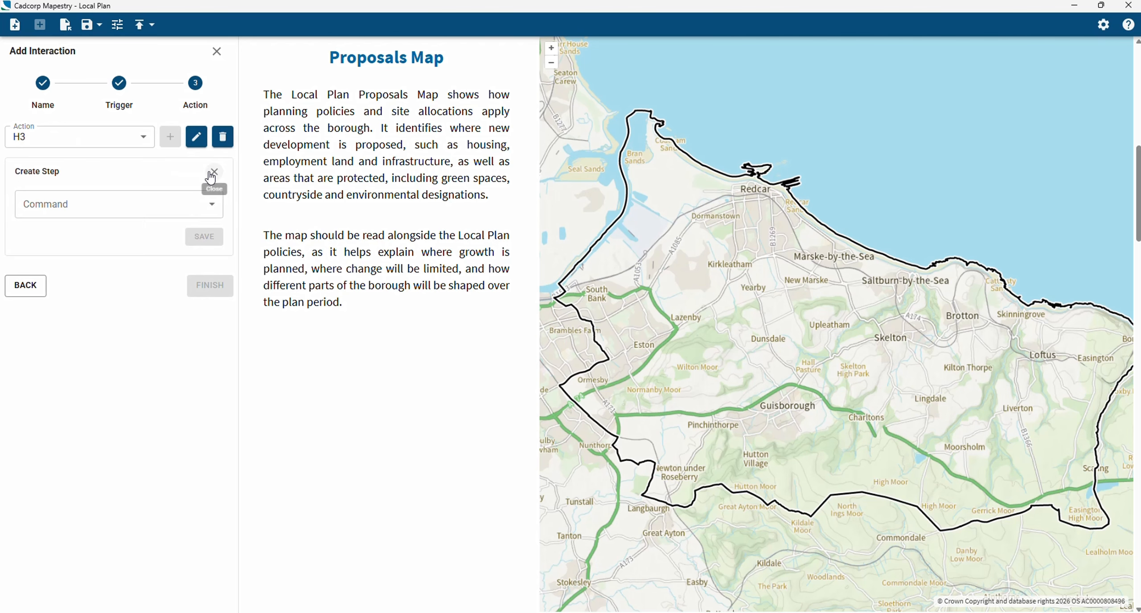
{"action": "left_click", "coordinate": [166, 207]}
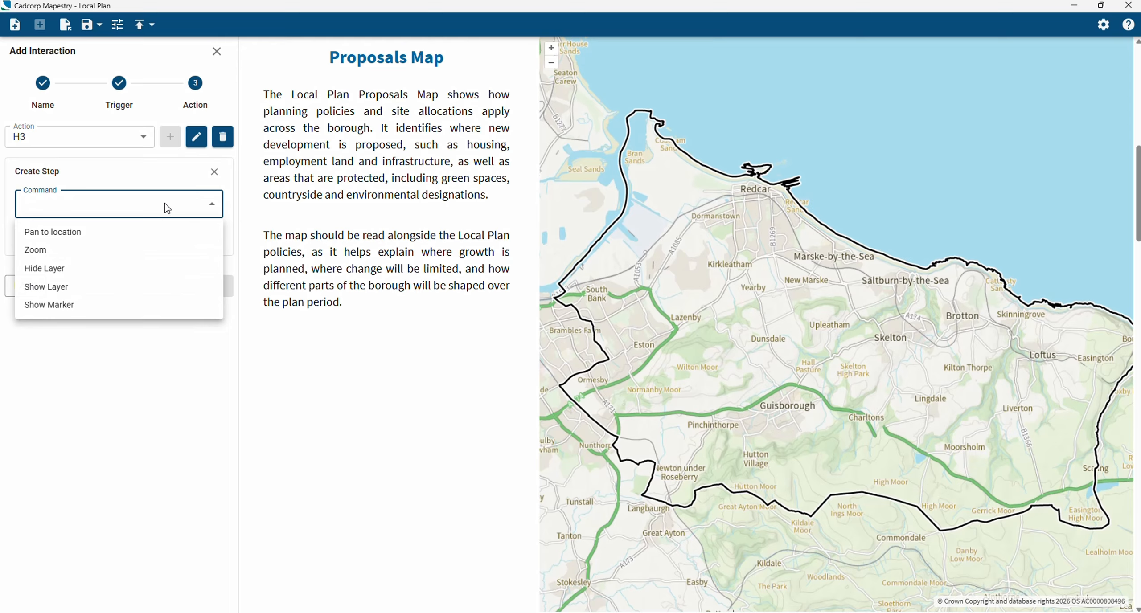
{"action": "left_click", "coordinate": [76, 289]}
{"action": "left_click", "coordinate": [97, 257]}
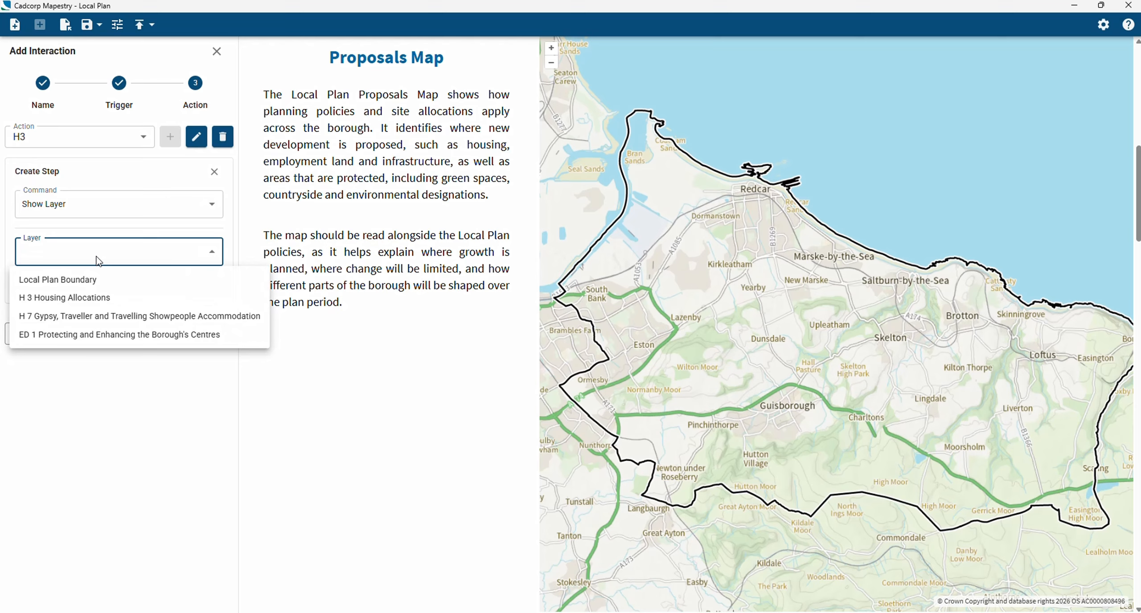
{"action": "left_click", "coordinate": [82, 298]}
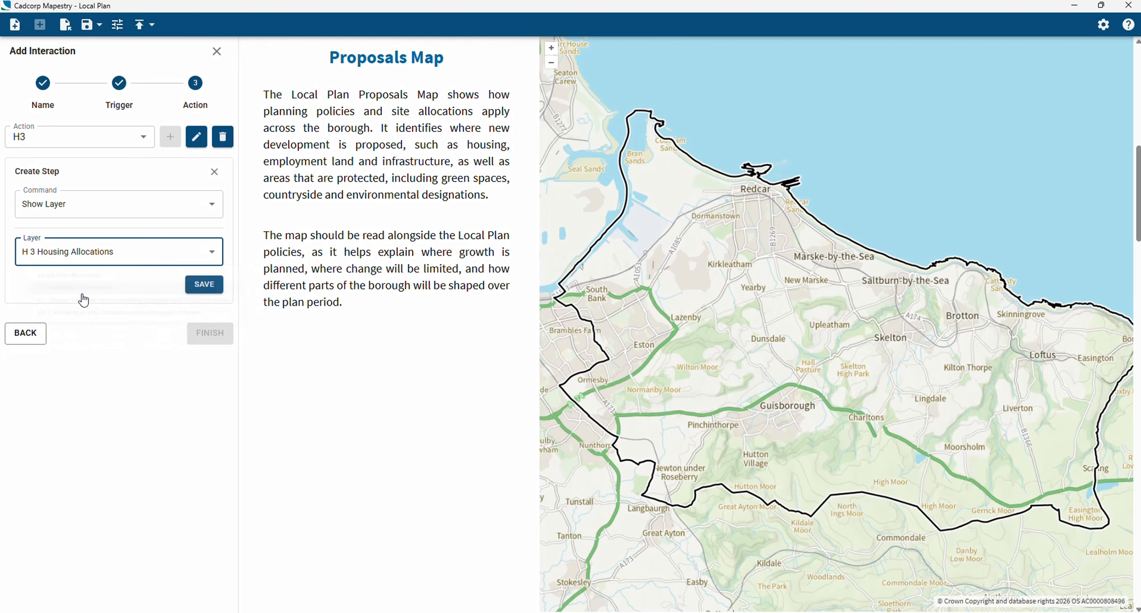
{"action": "left_click", "coordinate": [196, 289]}
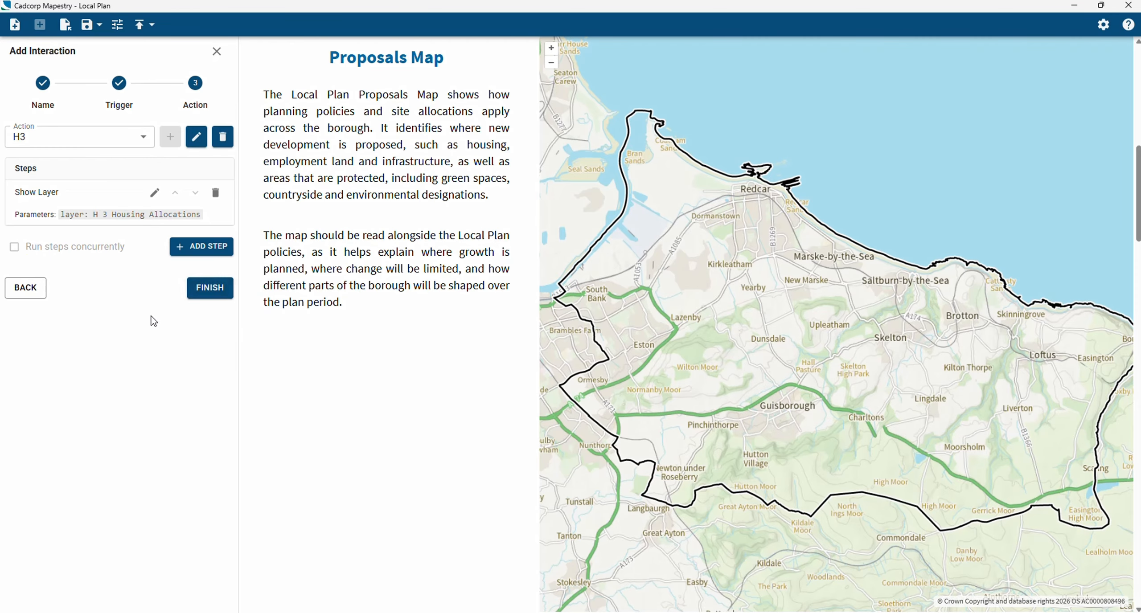
Add a Pan to location step to the H3 action, picking a map point north of Guisborough at about X 462791, Y 518908
{"action": "left_click", "coordinate": [199, 252]}
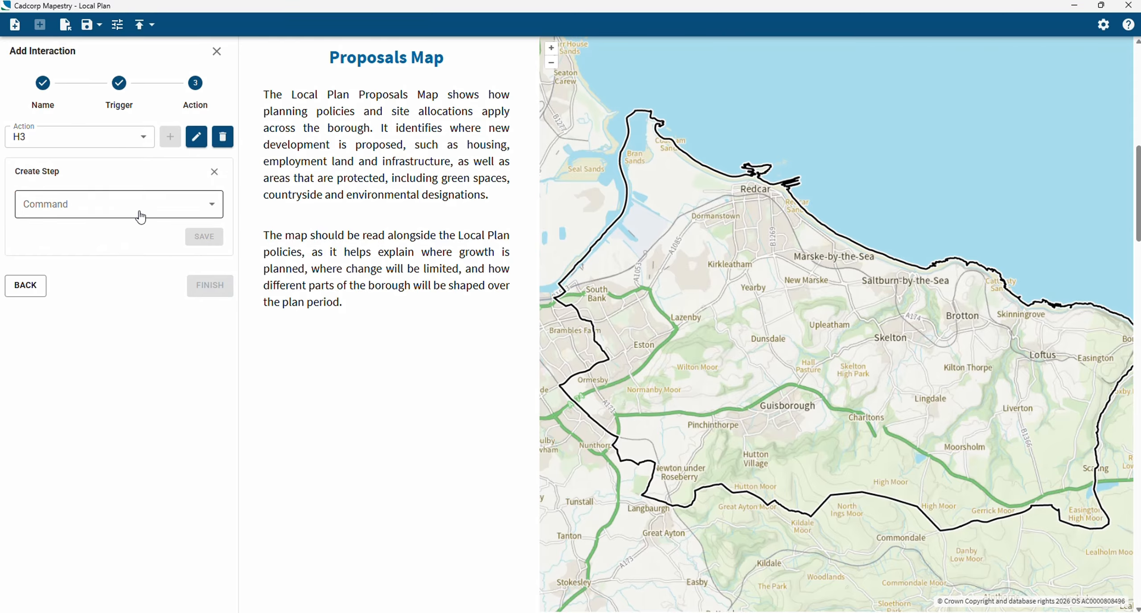
{"action": "left_click", "coordinate": [141, 216]}
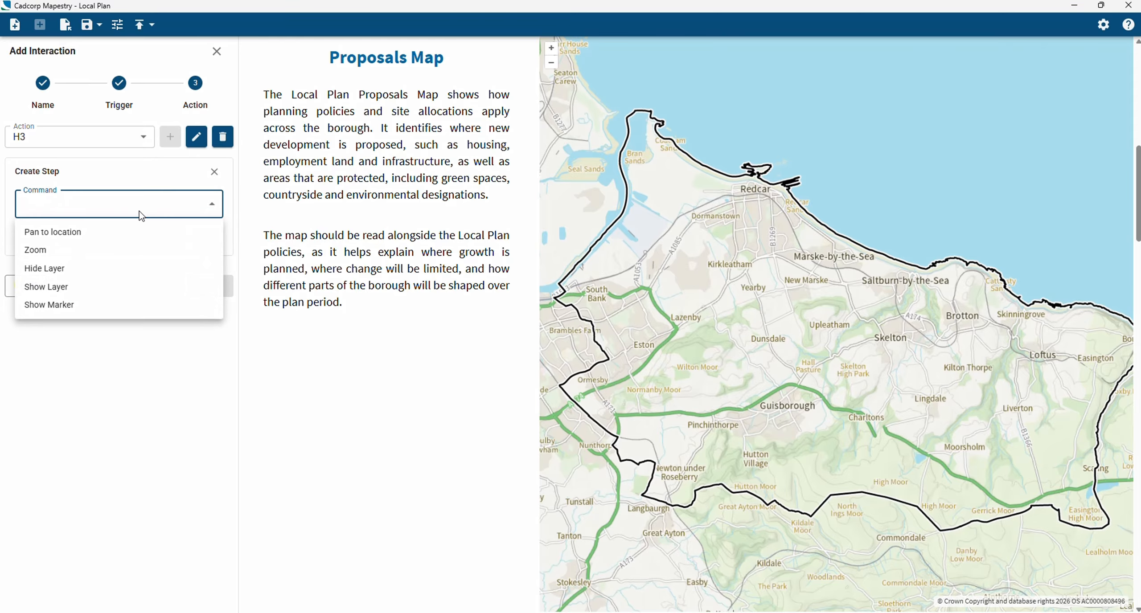
{"action": "left_click", "coordinate": [78, 235]}
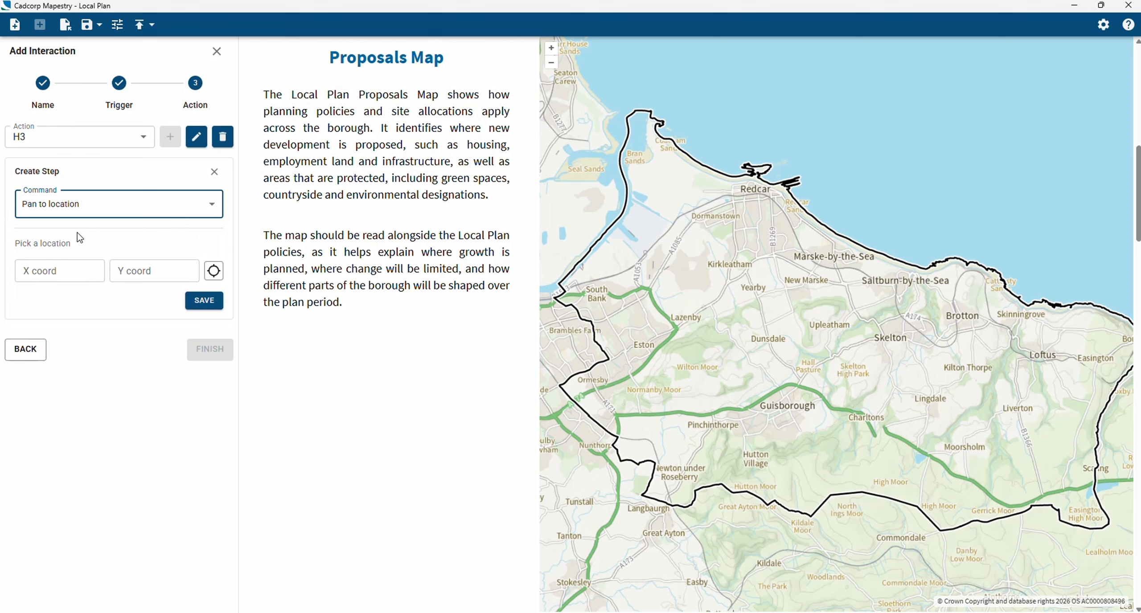
{"action": "left_click", "coordinate": [214, 272]}
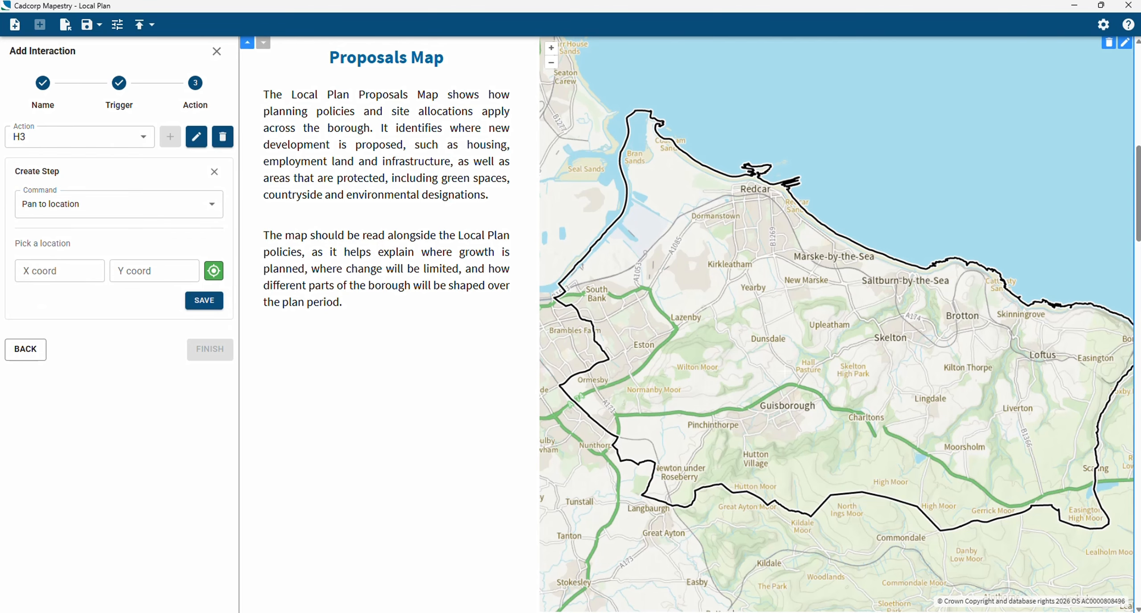
{"action": "left_click", "coordinate": [818, 338]}
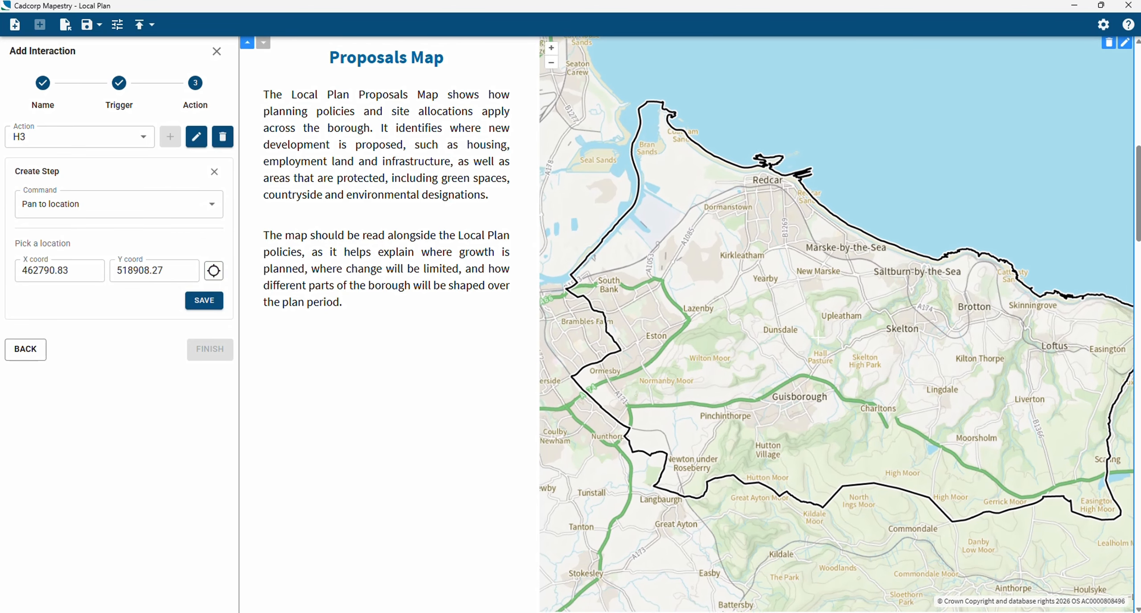
{"action": "left_click", "coordinate": [204, 300]}
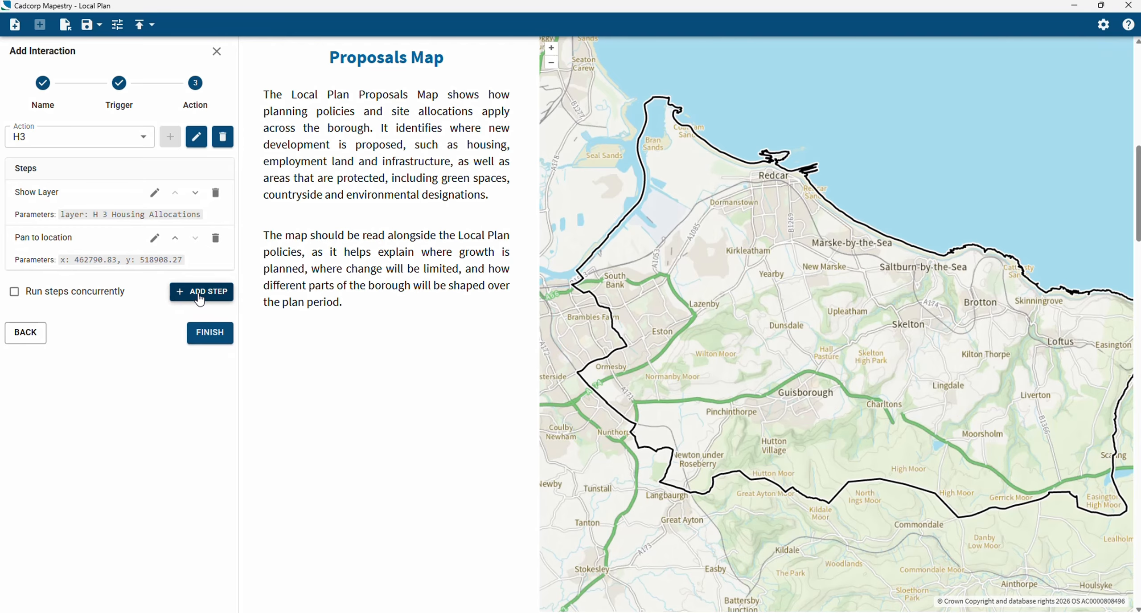
Add a Zoom step with a resolution of 2 to the H3 action
{"action": "left_click", "coordinate": [199, 300]}
{"action": "left_click", "coordinate": [203, 205]}
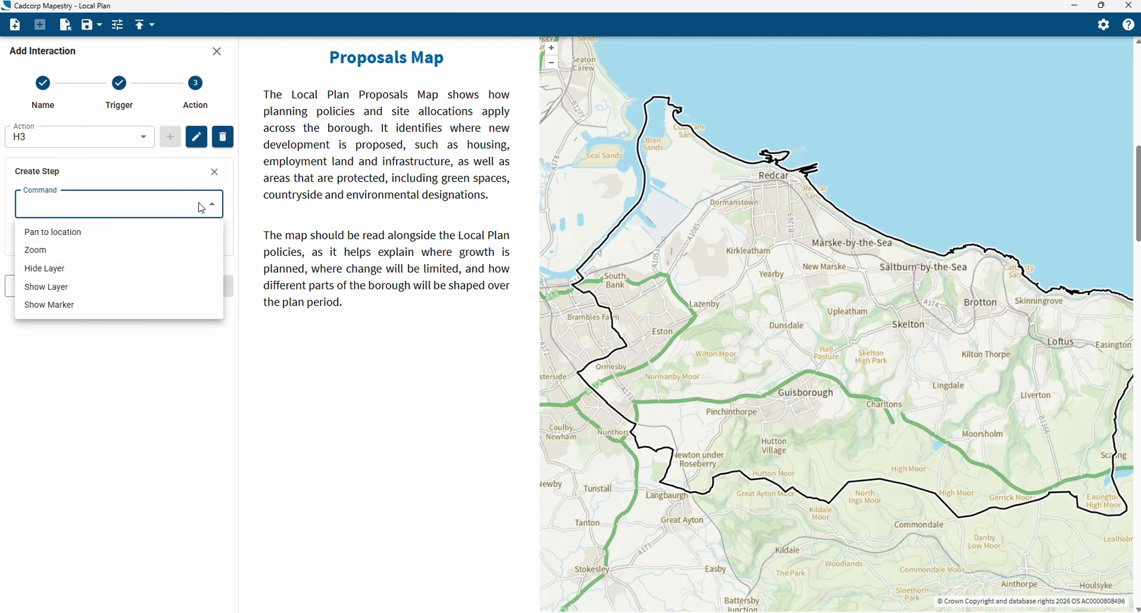
{"action": "left_click", "coordinate": [130, 253]}
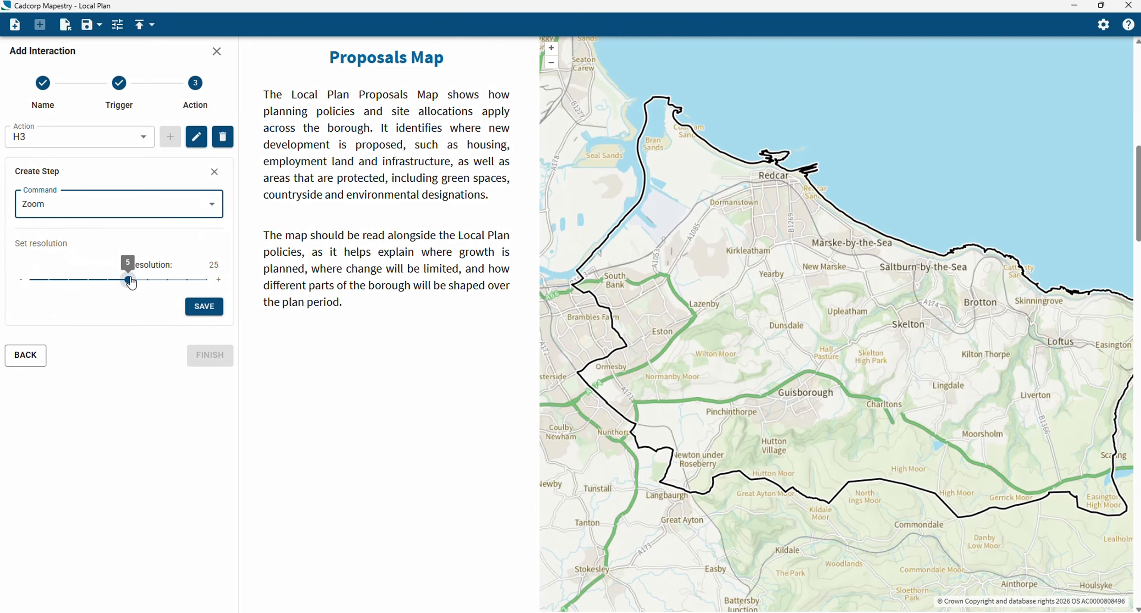
{"action": "left_click_drag", "start_coordinate": [131, 283], "coordinate": [183, 284]}
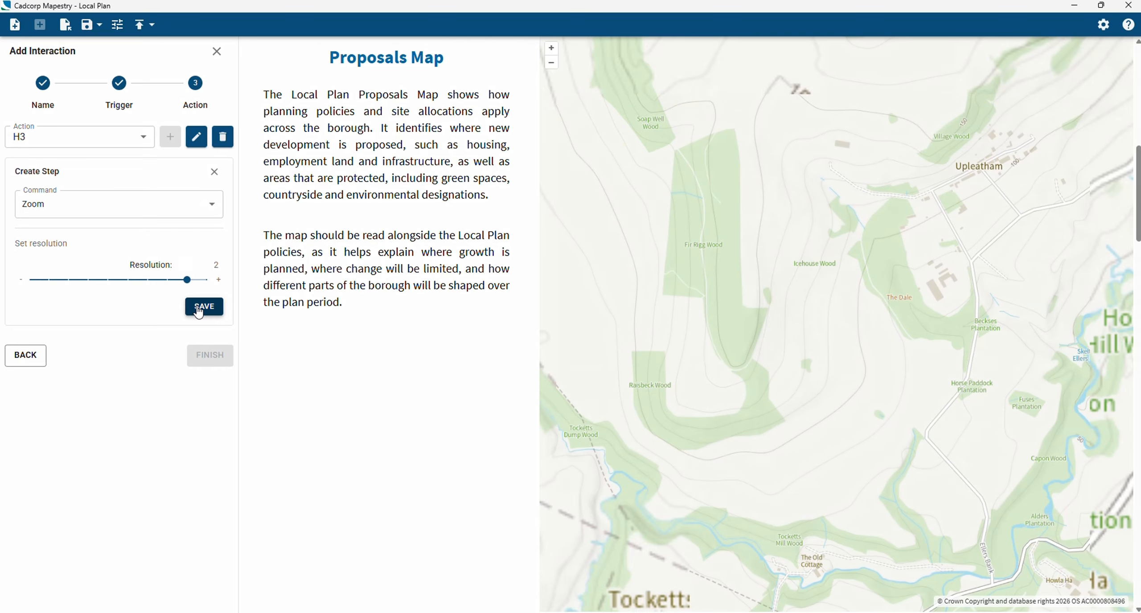
{"action": "left_click", "coordinate": [194, 307]}
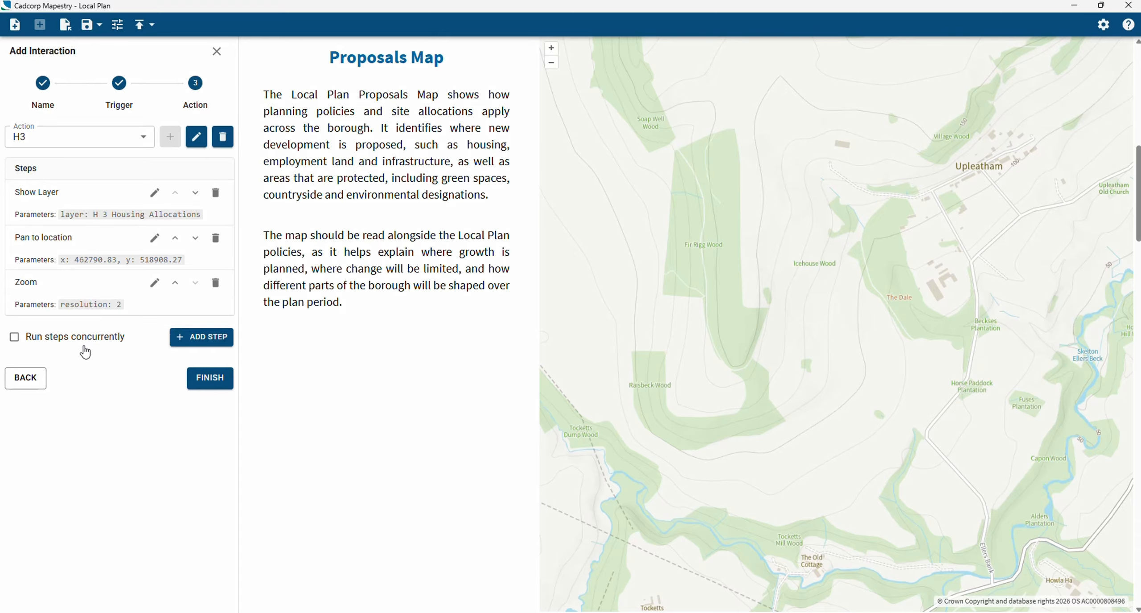
Finish the H3 interaction, return to the side text settings and save the block
{"action": "left_click", "coordinate": [210, 385]}
{"action": "left_click", "coordinate": [208, 152]}
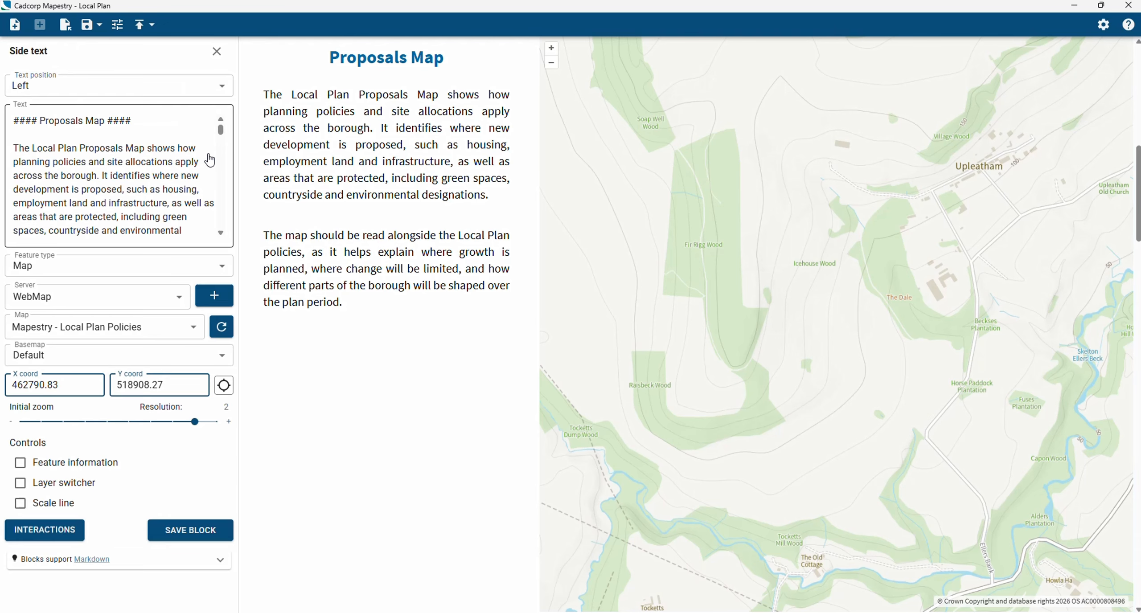
{"action": "left_click", "coordinate": [174, 533]}
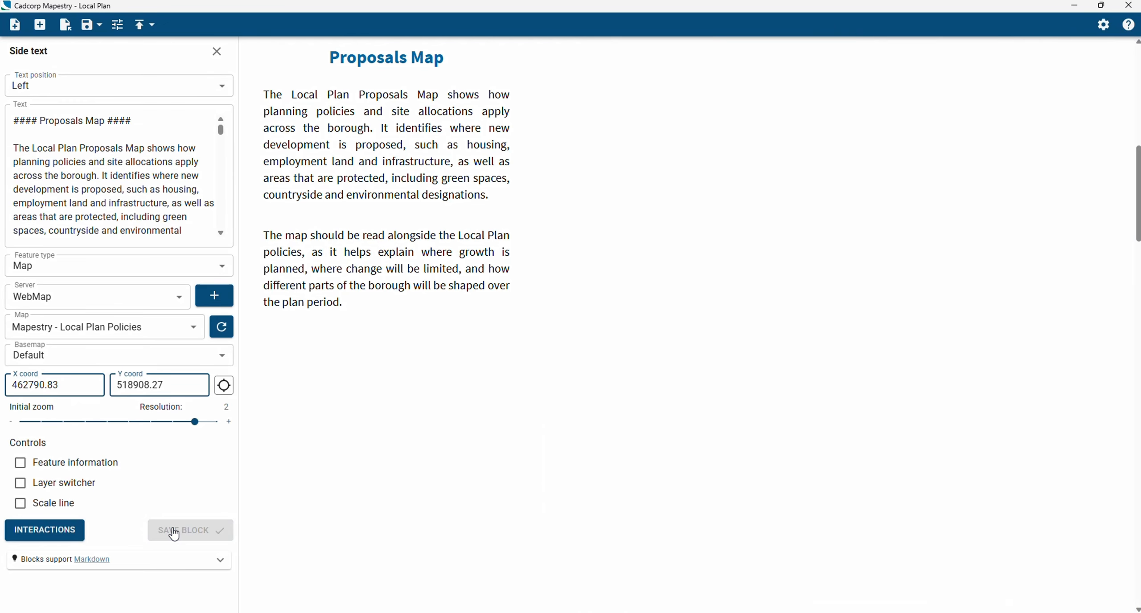